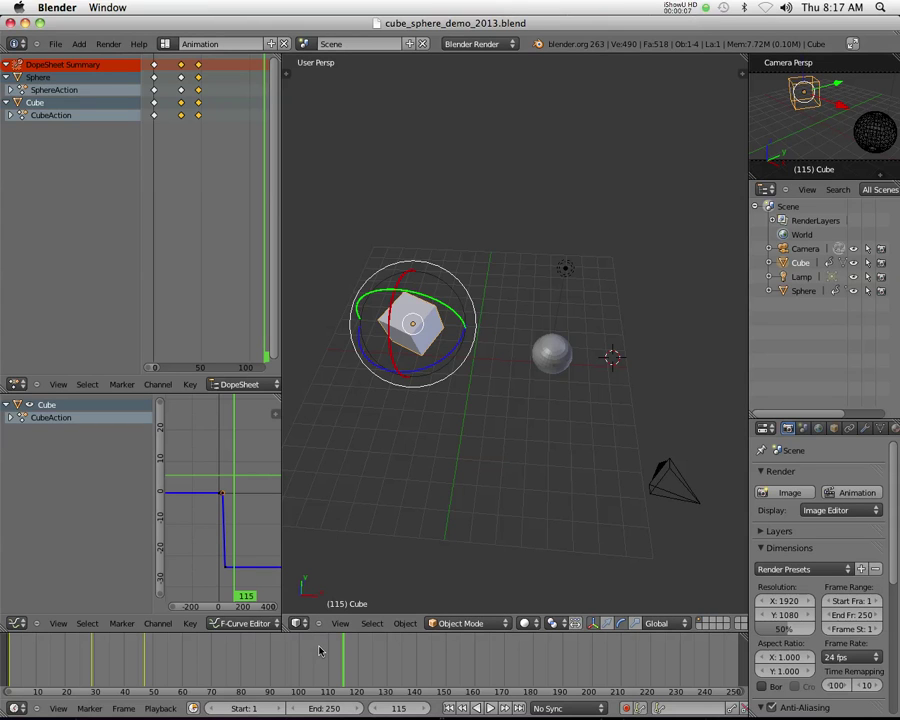
Step: Expand the window to full screen and enlarge the camera view for previewing the animation
{"action": "left_click_drag", "start_coordinate": [319, 651], "coordinate": [144, 656]}
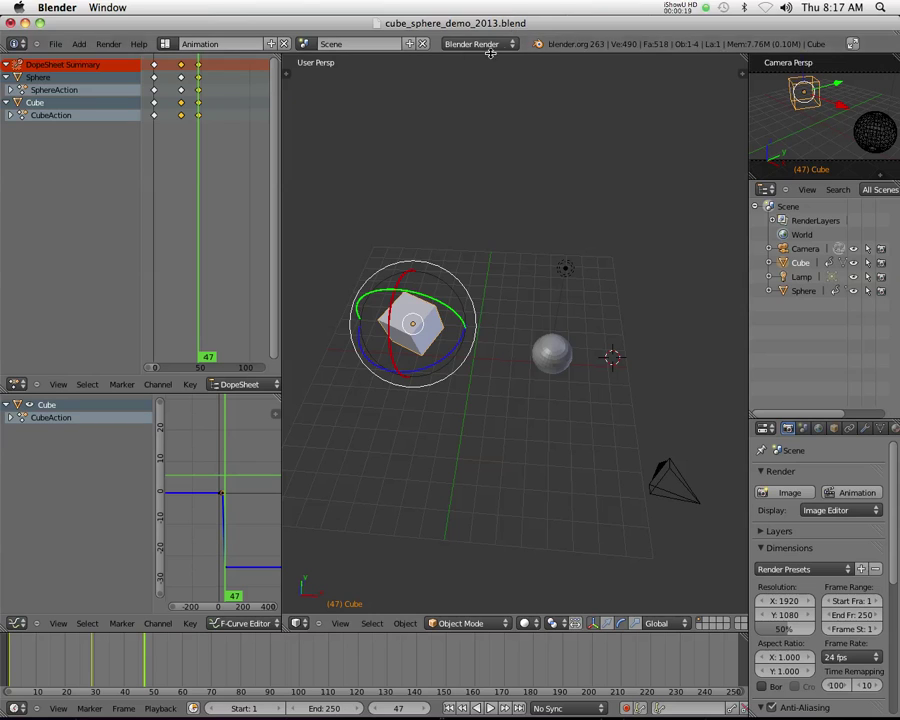
{"action": "left_click", "coordinate": [852, 44]}
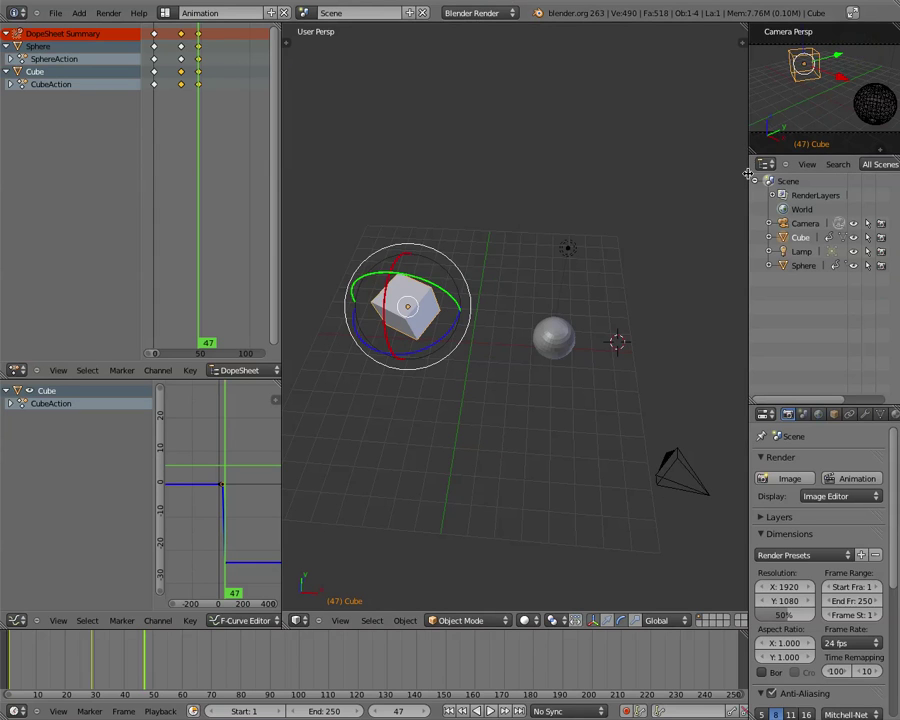
{"action": "left_click_drag", "start_coordinate": [751, 172], "coordinate": [595, 172]}
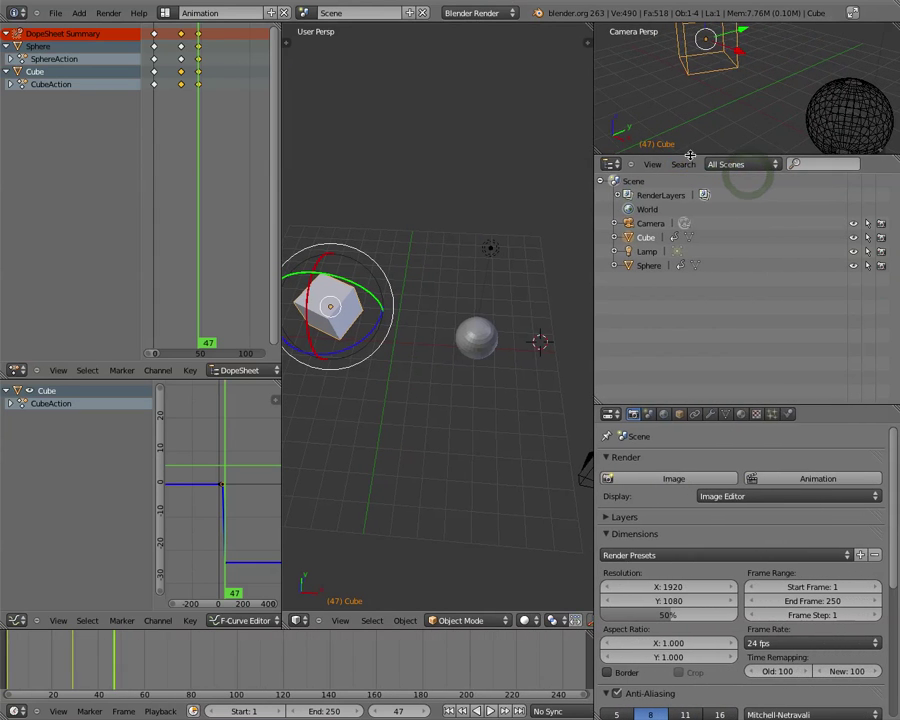
{"action": "left_click_drag", "start_coordinate": [689, 163], "coordinate": [689, 262]}
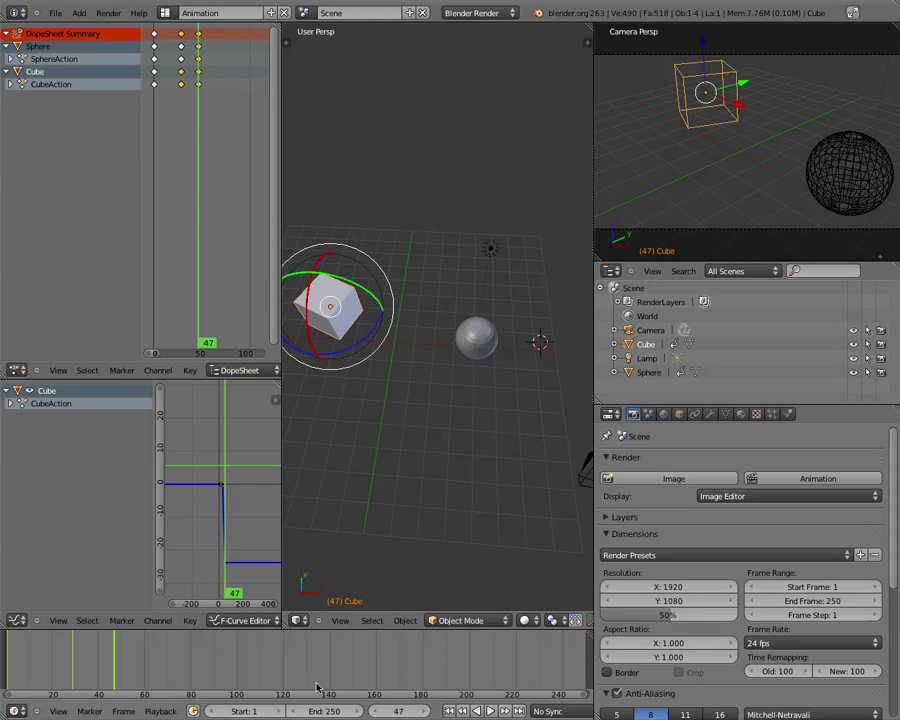
{"action": "left_click_drag", "start_coordinate": [40, 672], "coordinate": [87, 655]}
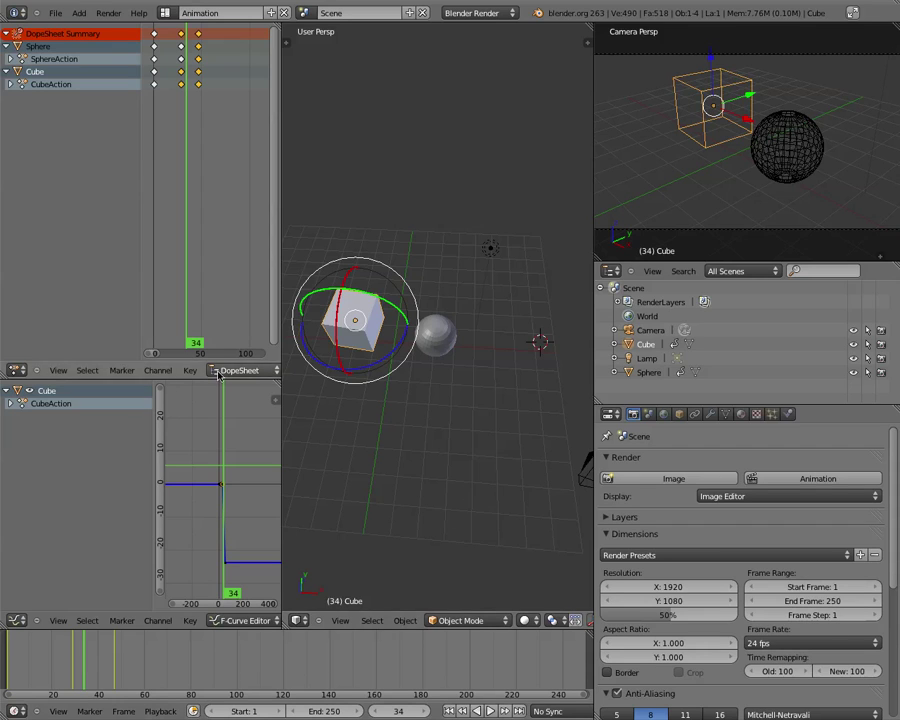
Step: Widen the 3D viewport and, at frame 1, move the camera across to the cube's side with the translate manipulator
{"action": "left_click_drag", "start_coordinate": [594, 358], "coordinate": [676, 358]}
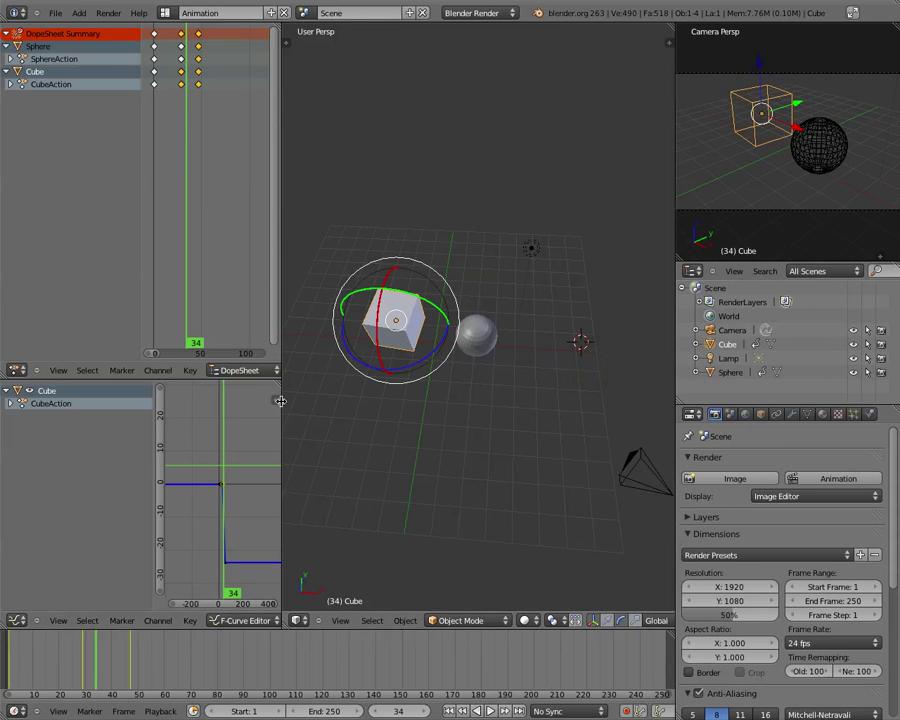
{"action": "left_click_drag", "start_coordinate": [281, 401], "coordinate": [151, 400]}
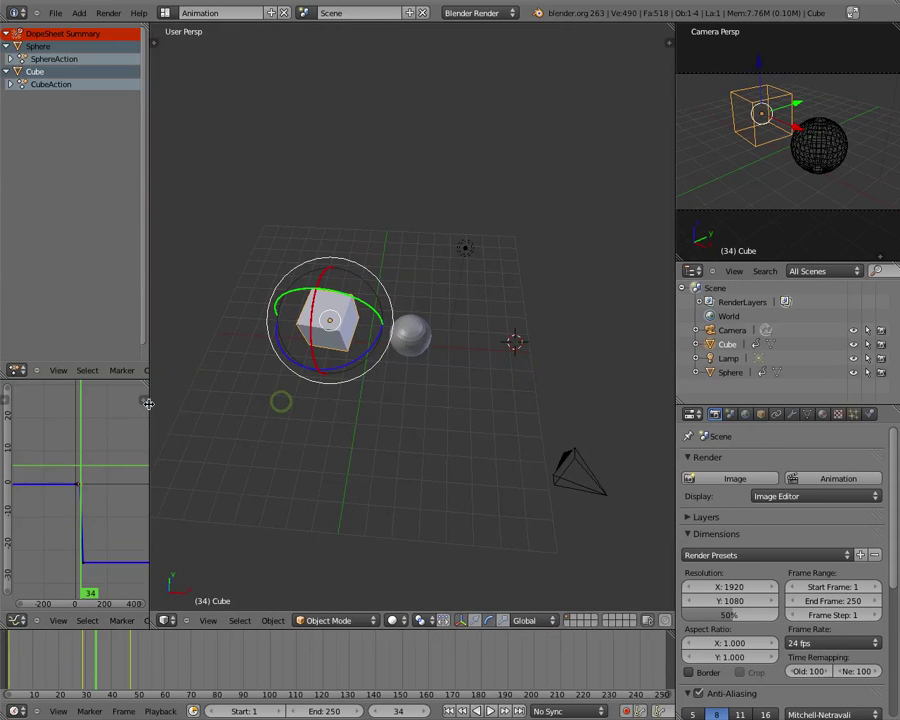
{"action": "left_click", "coordinate": [10, 673]}
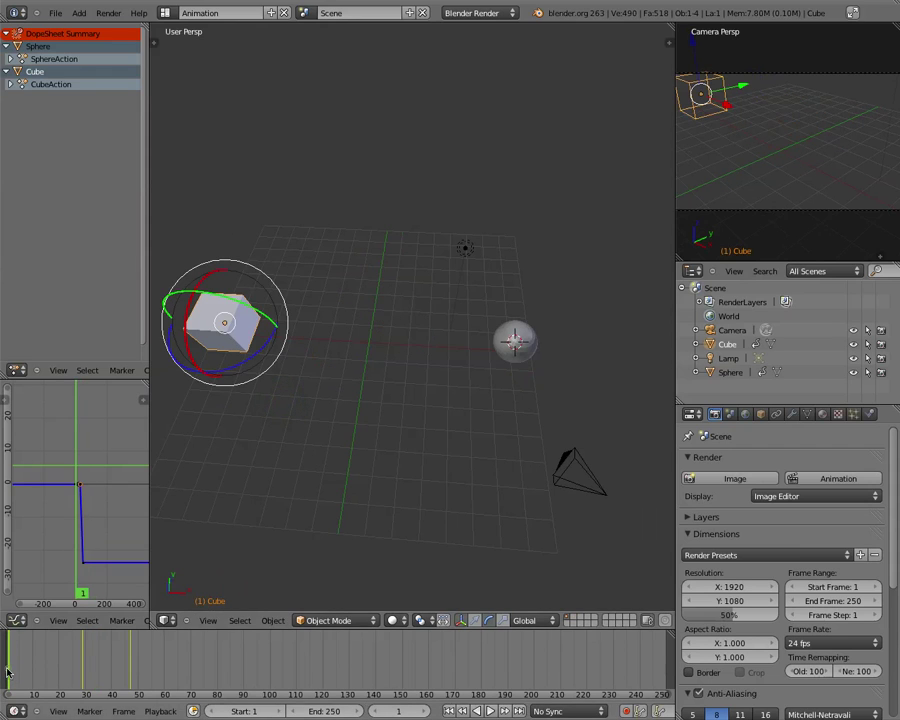
{"action": "right_click", "coordinate": [604, 498]}
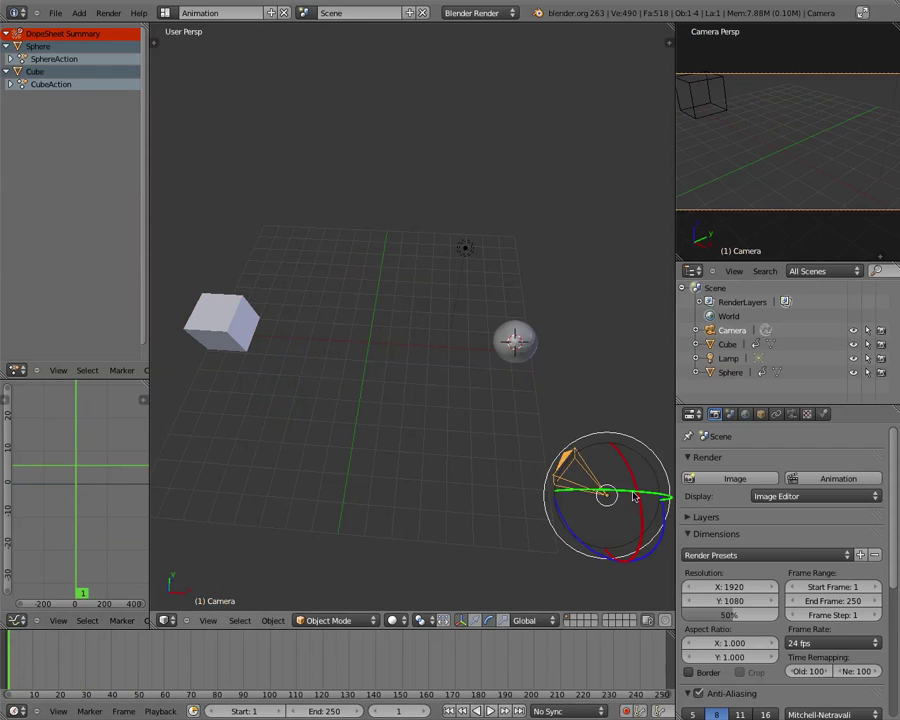
{"action": "left_click", "coordinate": [462, 621]}
{"action": "left_click_drag", "start_coordinate": [656, 500], "coordinate": [266, 468]}
Step: Go to frame 60 and widen the DopeSheet's keyframe area by narrowing its channel list
{"action": "left_click", "coordinate": [142, 660]}
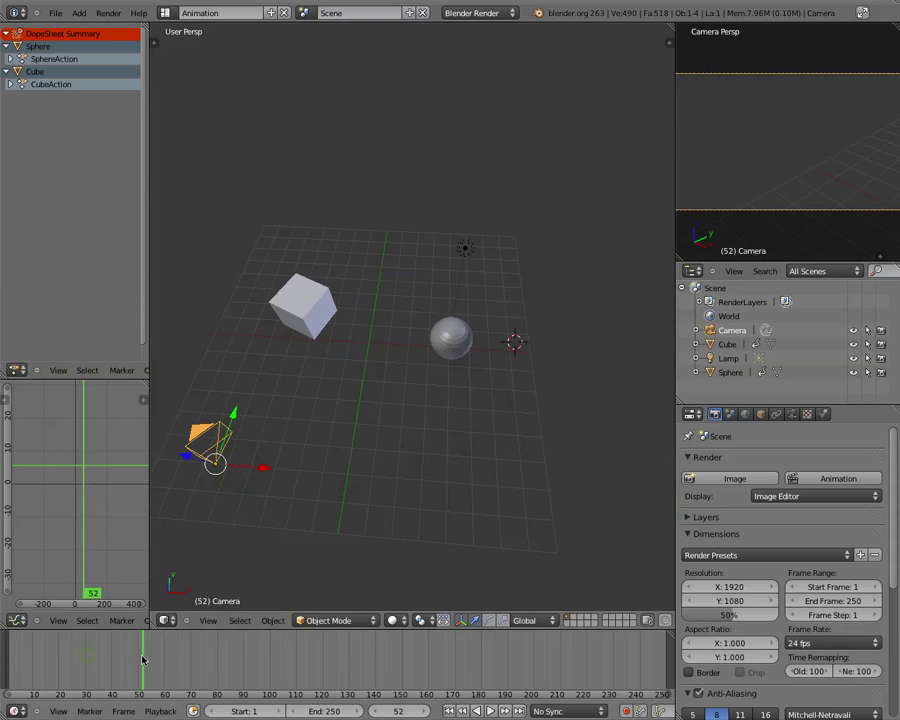
{"action": "left_click_drag", "start_coordinate": [142, 660], "coordinate": [165, 660]}
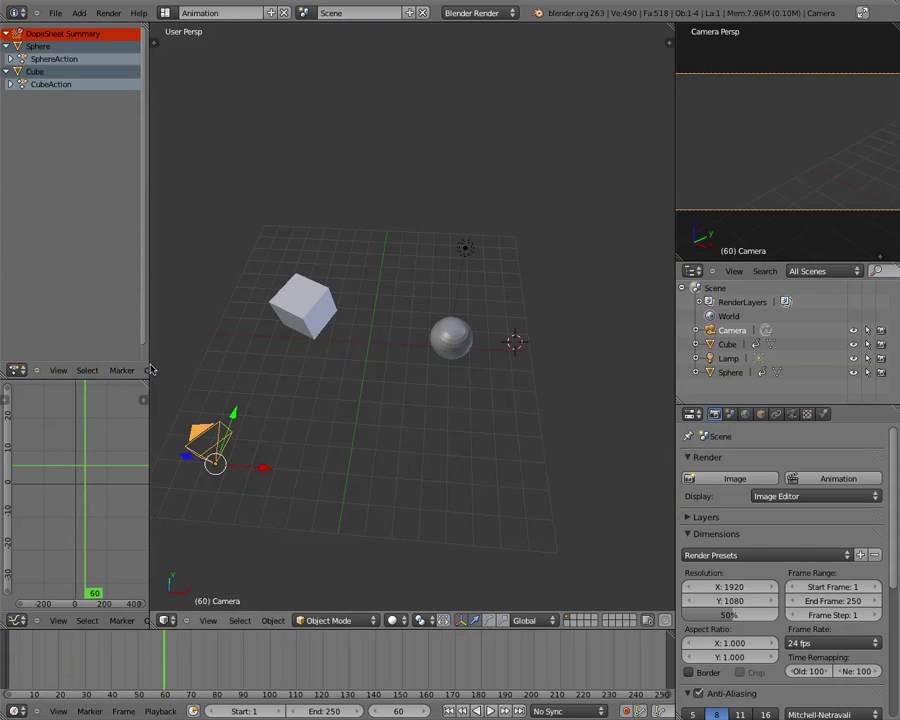
{"action": "left_click_drag", "start_coordinate": [149, 366], "coordinate": [277, 362]}
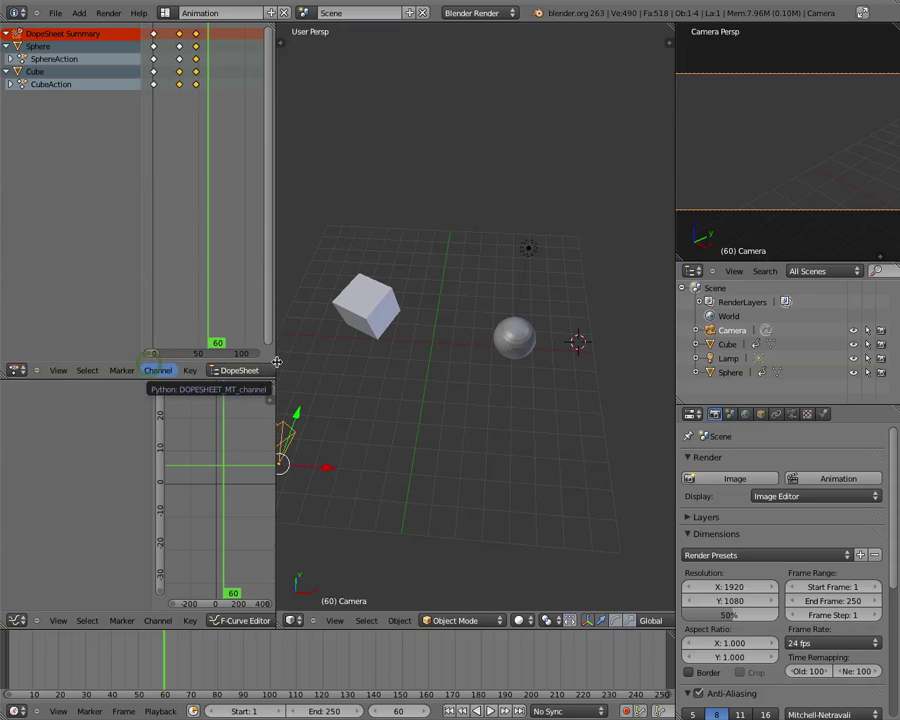
{"action": "left_click_drag", "start_coordinate": [150, 288], "coordinate": [61, 291]}
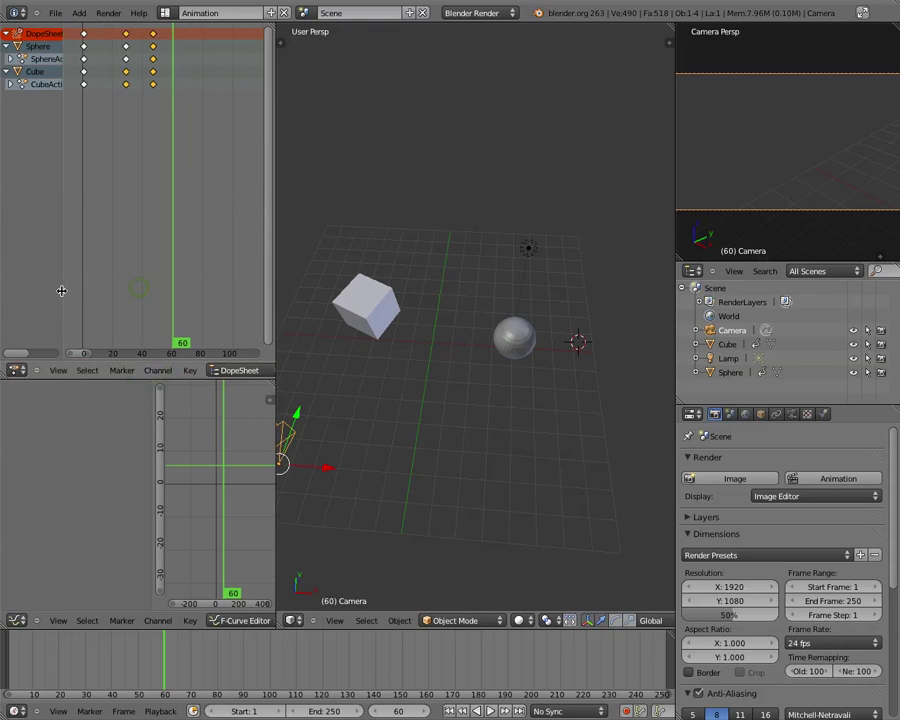
Step: At frame 47, reposition the camera beyond the sphere's side of the grid with both objects in view, and insert a LocRotScale keyframe
{"action": "left_click_drag", "start_coordinate": [163, 669], "coordinate": [130, 670]}
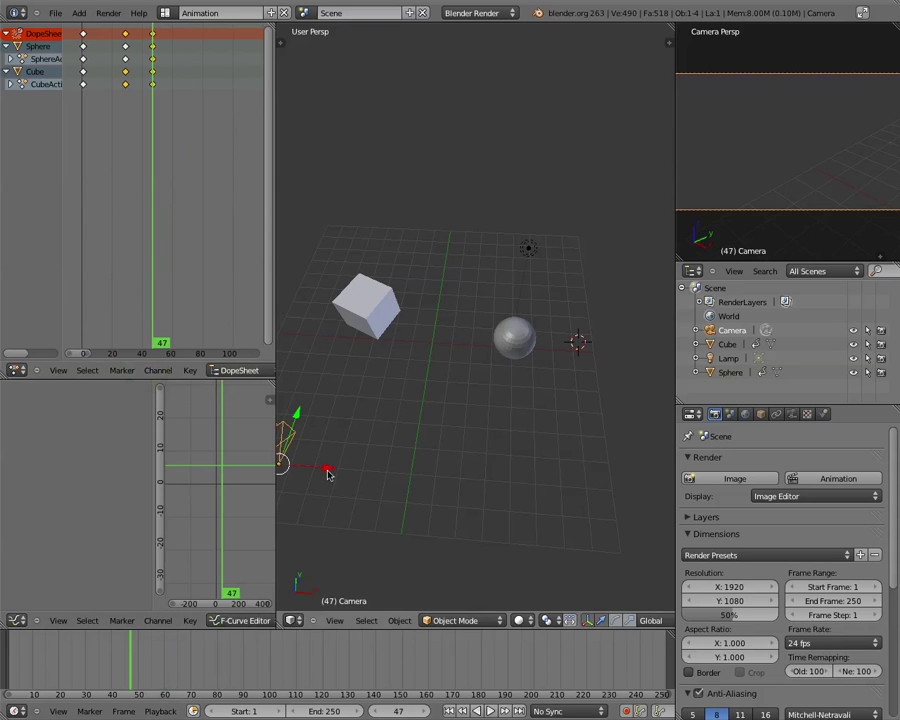
{"action": "left_click_drag", "start_coordinate": [329, 474], "coordinate": [642, 592]}
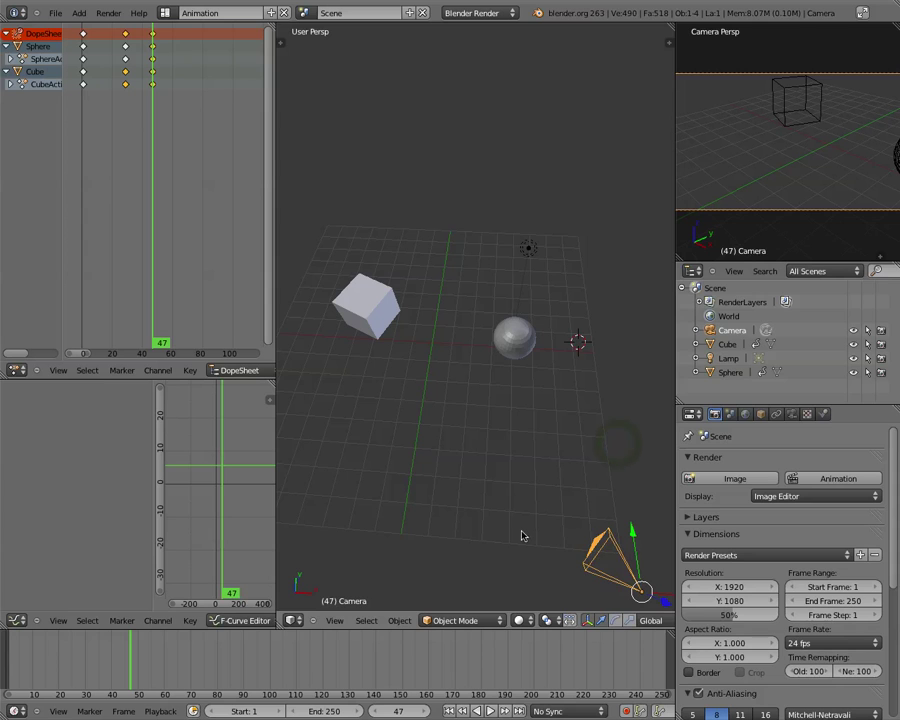
{"action": "scroll", "coordinate": [520, 580], "scroll_direction": "down", "scroll_amount": 3}
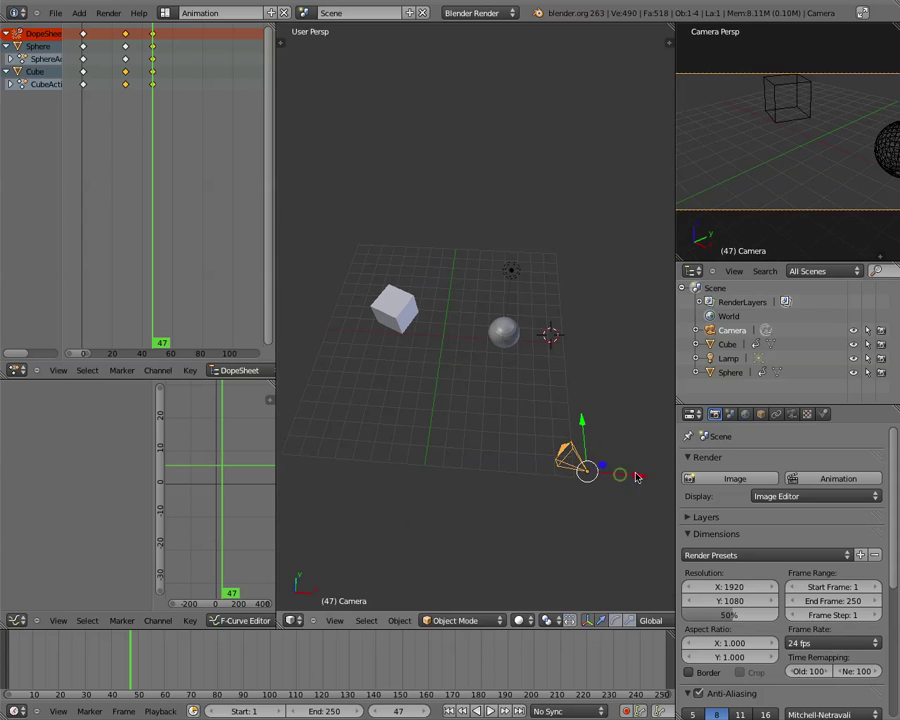
{"action": "left_click_drag", "start_coordinate": [583, 425], "coordinate": [664, 510]}
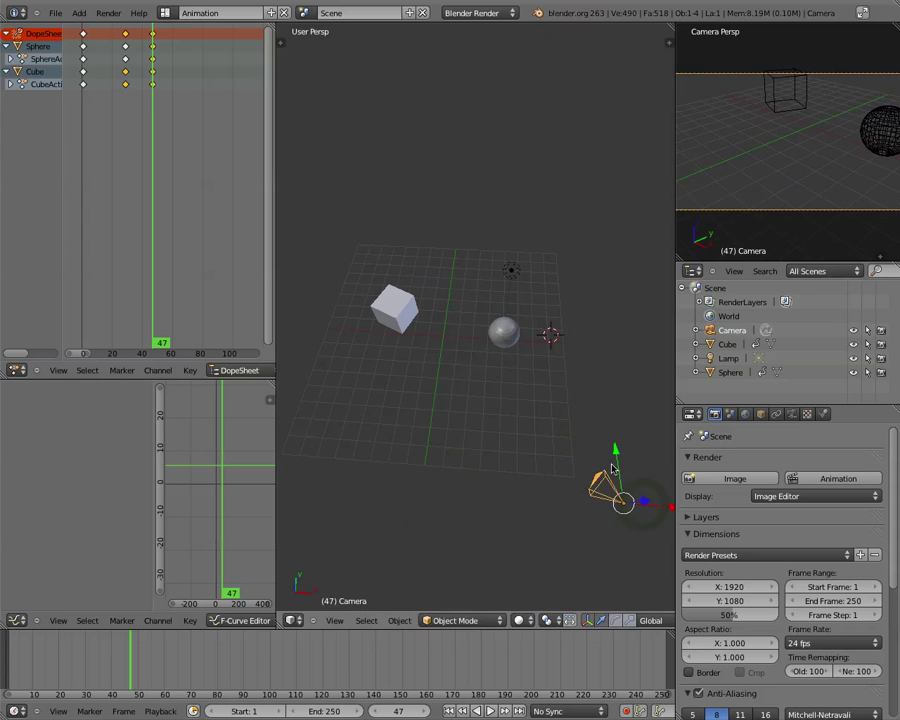
{"action": "left_click_drag", "start_coordinate": [614, 468], "coordinate": [607, 390]}
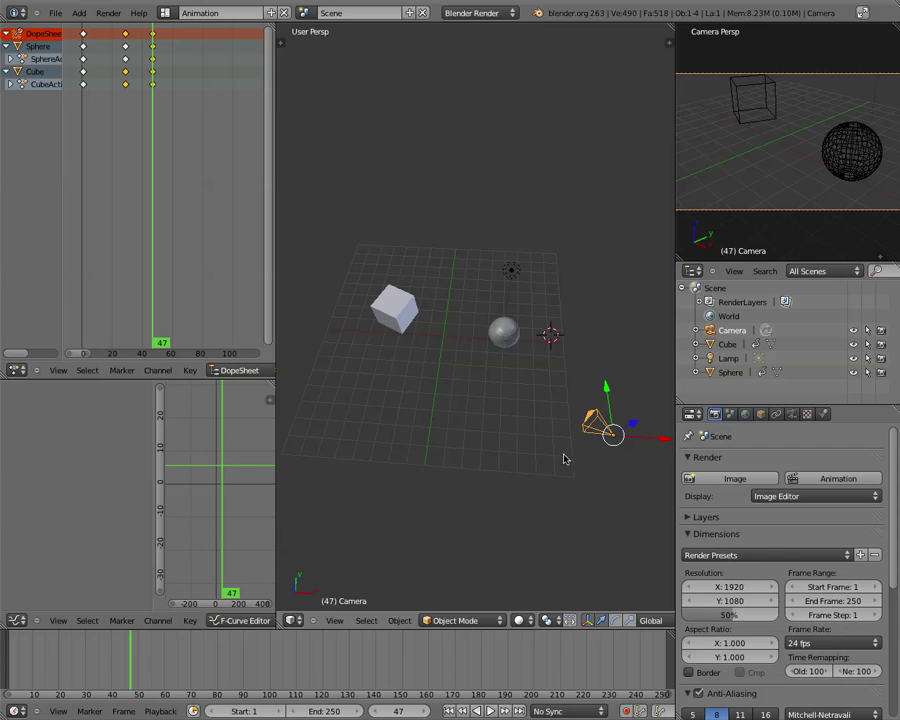
{"action": "key", "text": "i"}
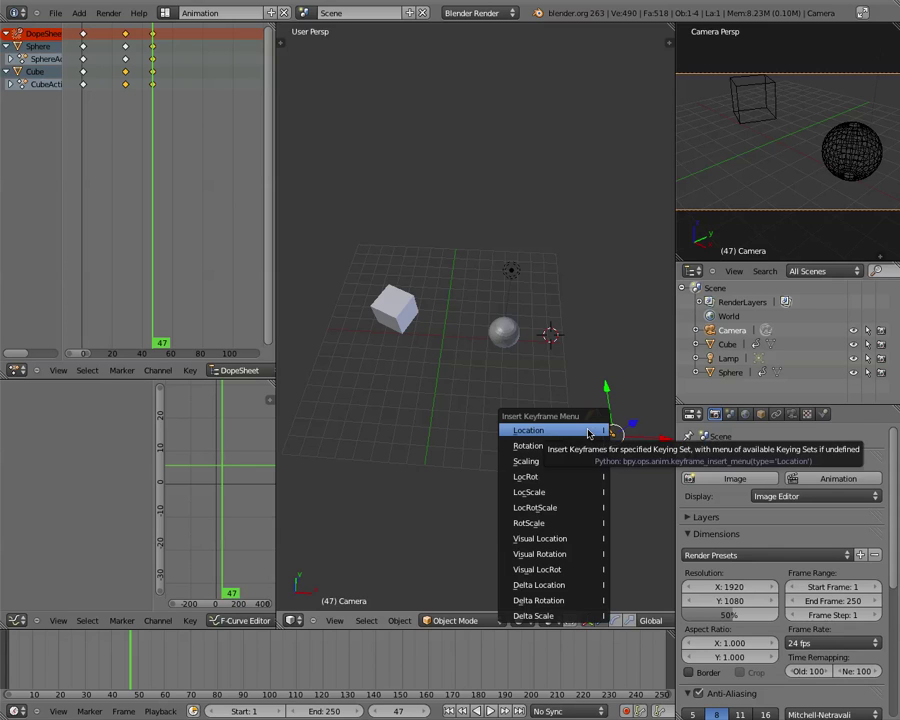
{"action": "left_click", "coordinate": [581, 494]}
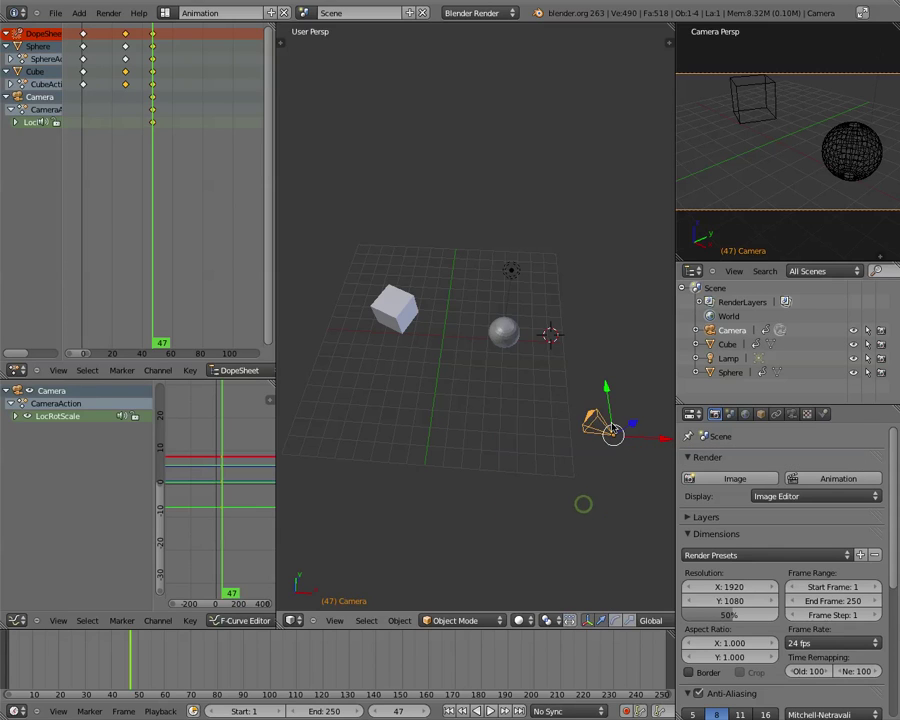
Step: At frame 1, move the camera along X to frame the cube, and insert a LocRotScale keyframe
{"action": "left_click", "coordinate": [20, 655]}
{"action": "left_click_drag", "start_coordinate": [20, 655], "coordinate": [8, 655]}
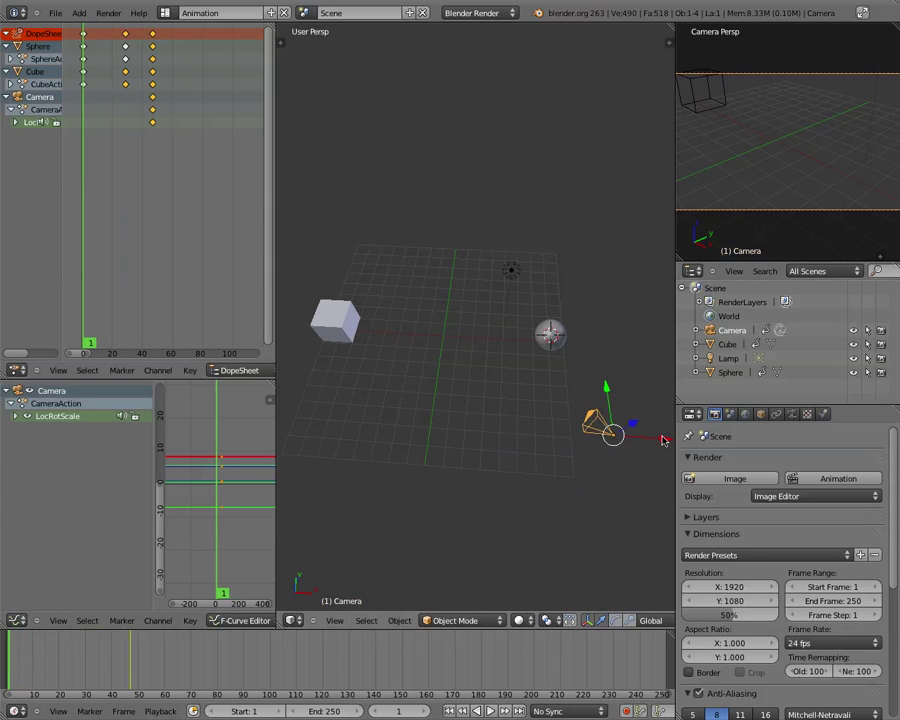
{"action": "left_click_drag", "start_coordinate": [663, 437], "coordinate": [443, 440]}
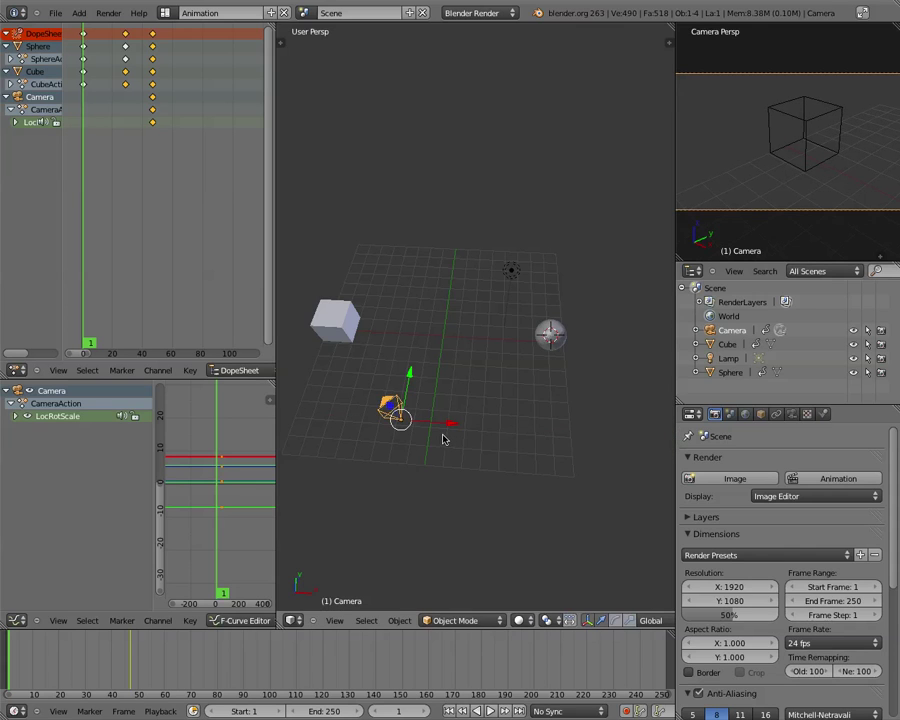
{"action": "key", "text": "i"}
{"action": "left_click", "coordinate": [440, 376]}
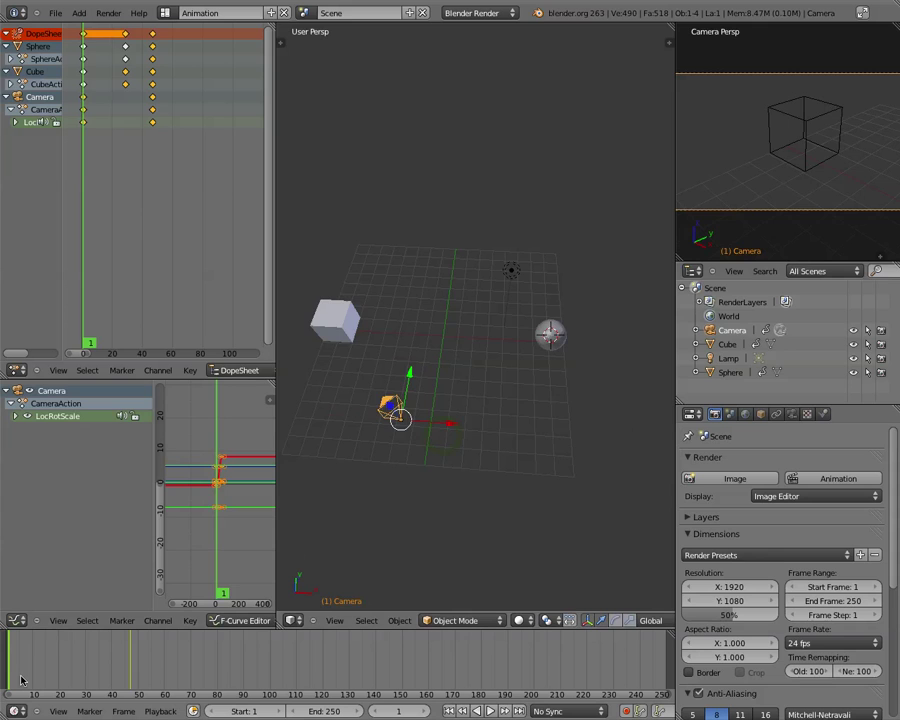
{"action": "left_click_drag", "start_coordinate": [18, 682], "coordinate": [57, 653]}
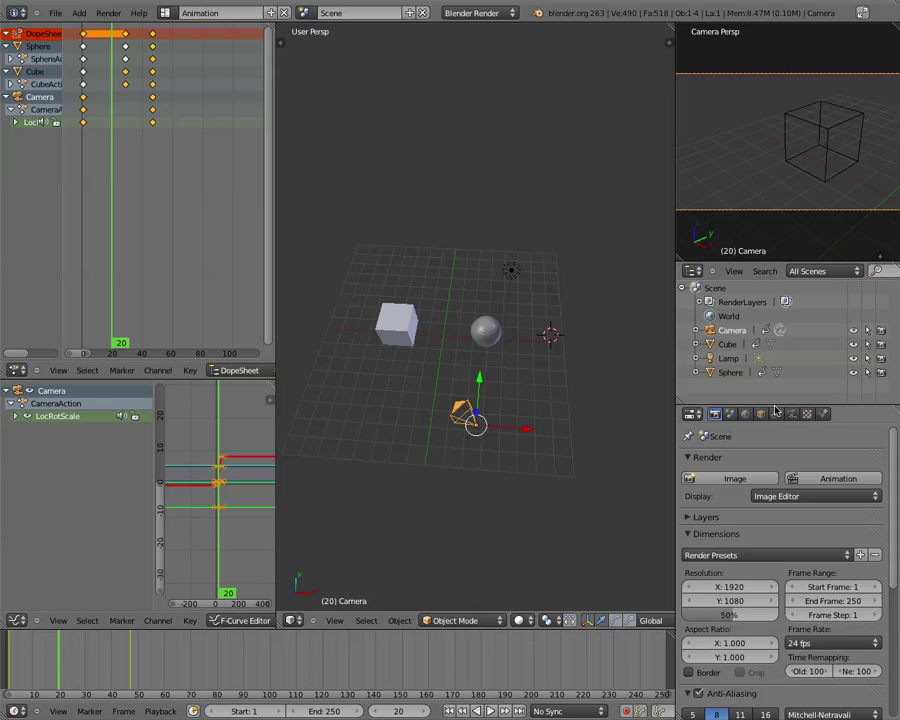
Step: Add a Track To constraint to the camera with the Cube as its target
{"action": "left_click_drag", "start_coordinate": [776, 407], "coordinate": [778, 284]}
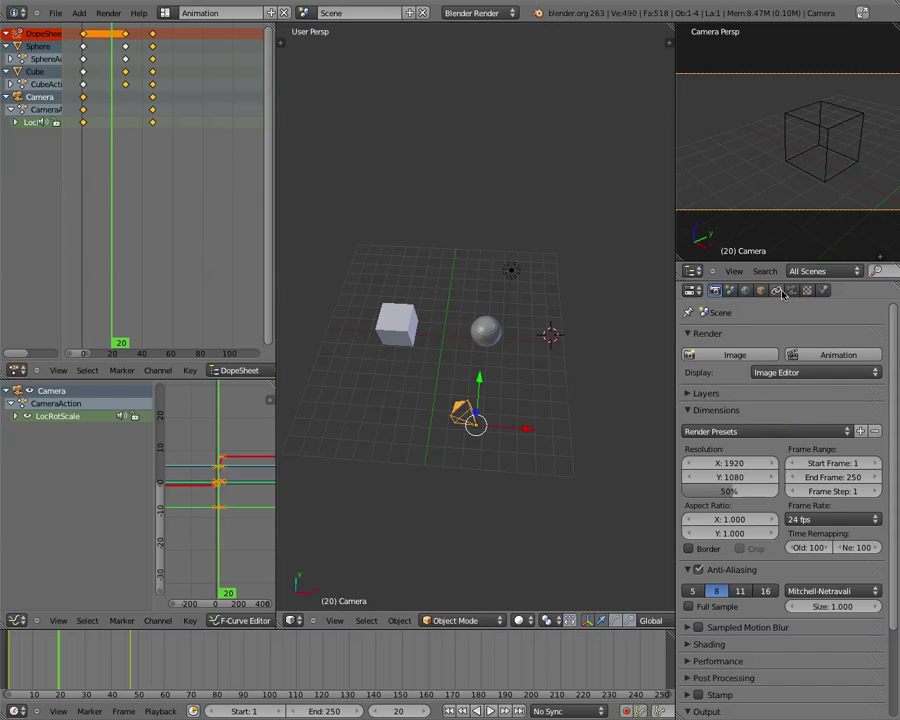
{"action": "left_click", "coordinate": [778, 291]}
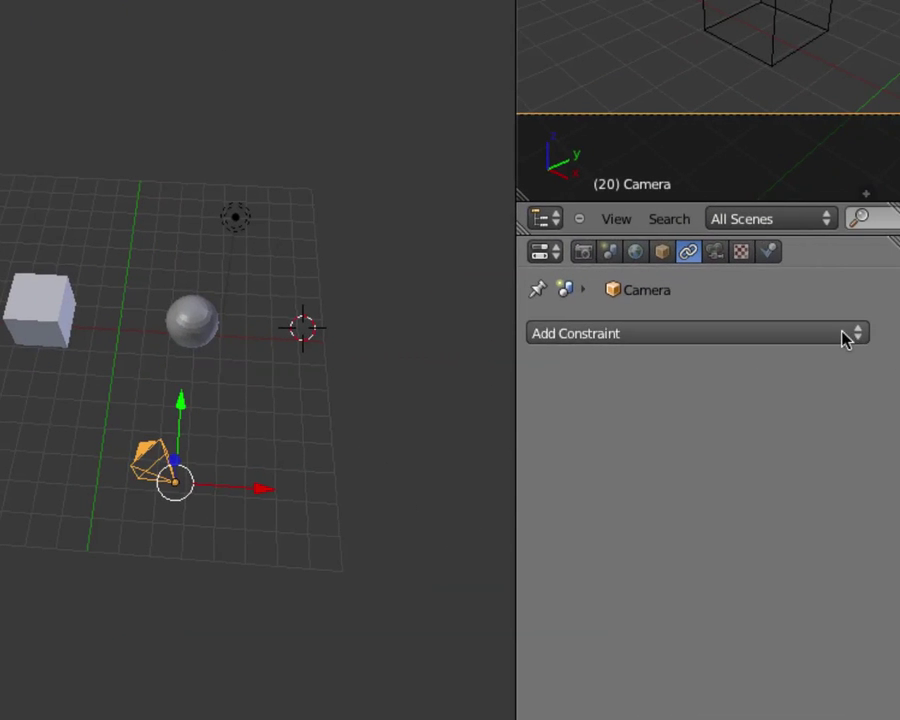
{"action": "left_click", "coordinate": [867, 341]}
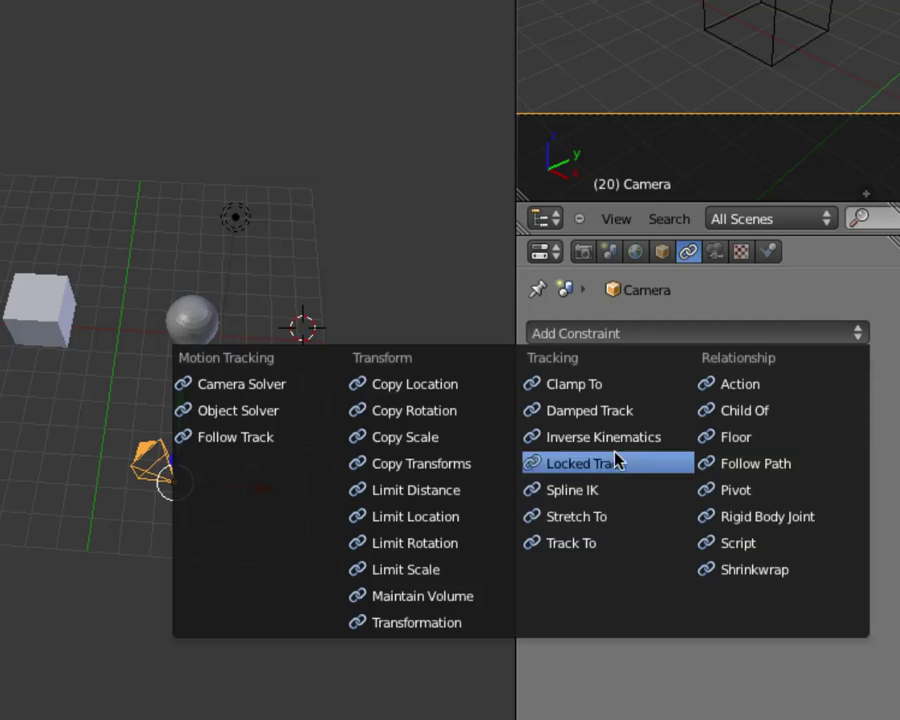
{"action": "left_click", "coordinate": [592, 543]}
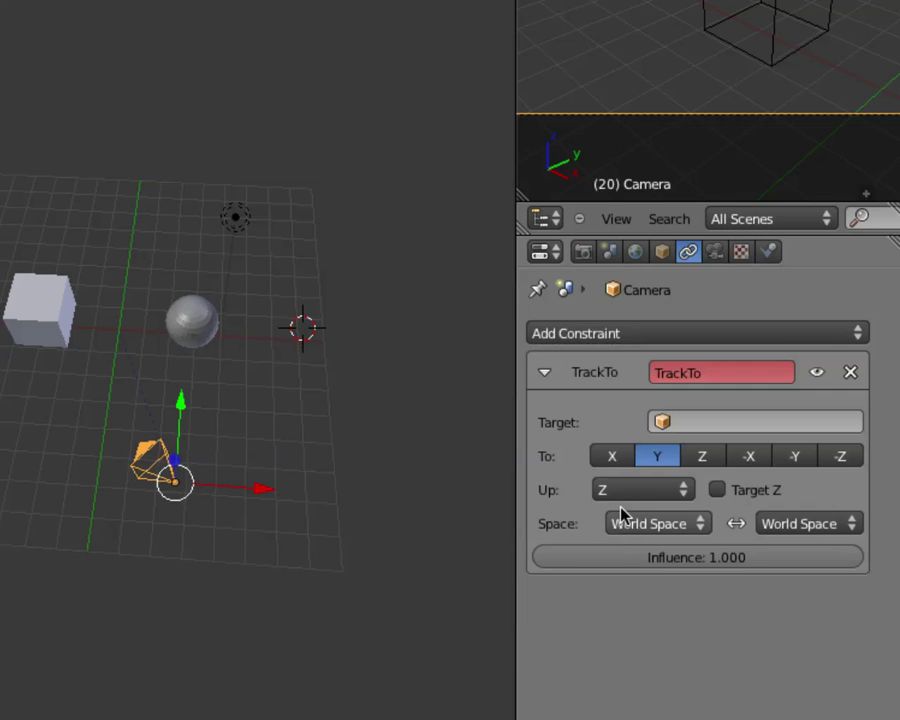
{"action": "left_click", "coordinate": [683, 423]}
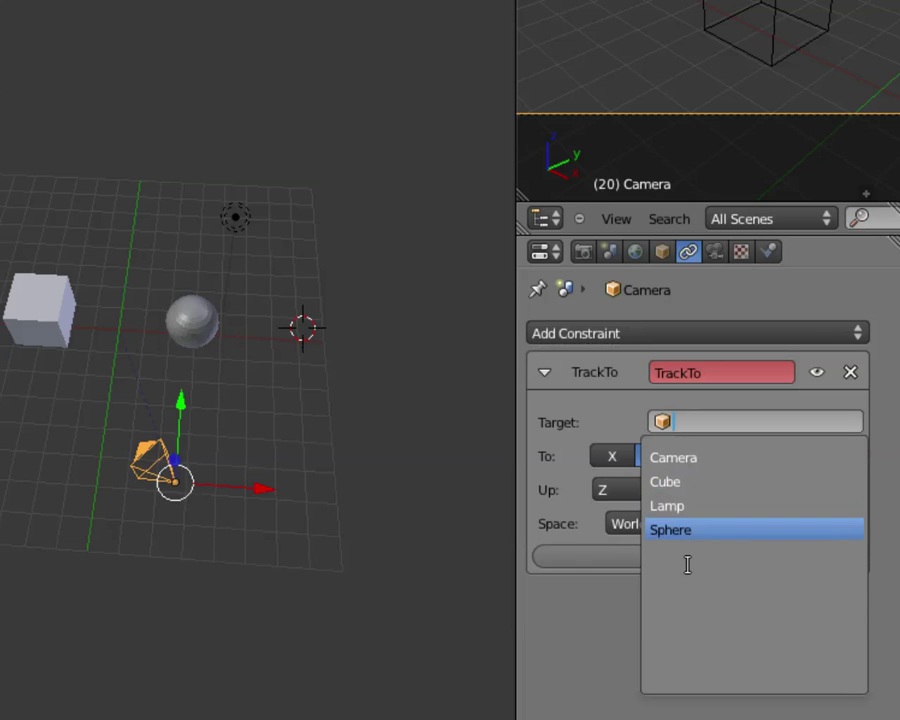
{"action": "left_click", "coordinate": [682, 480]}
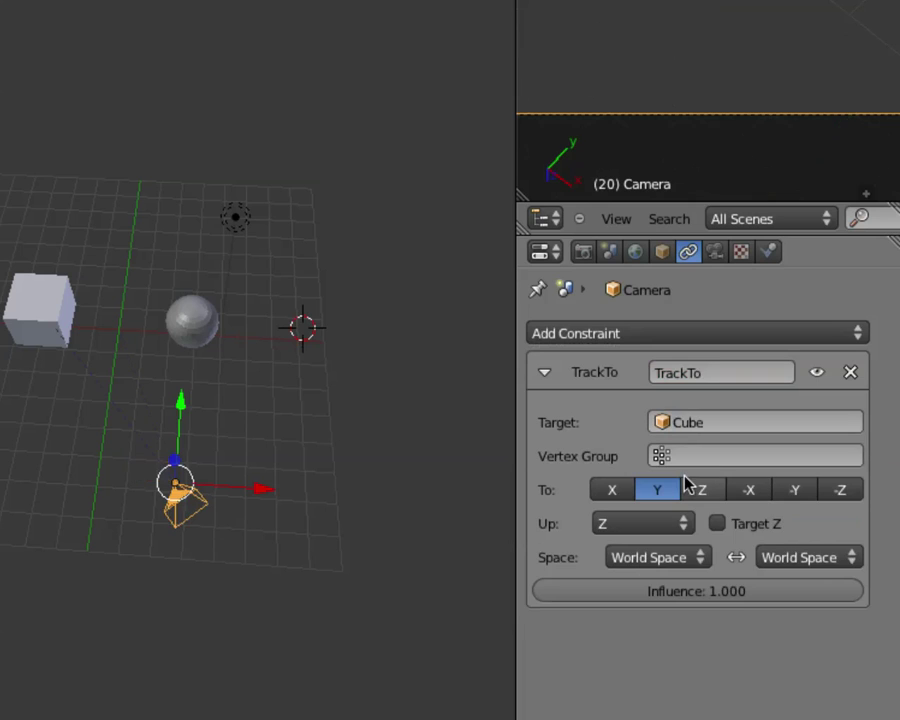
Step: Set the Track To constraint's up axis to Y and play the animation to check the camera
{"action": "left_click", "coordinate": [660, 527]}
{"action": "left_click", "coordinate": [656, 480]}
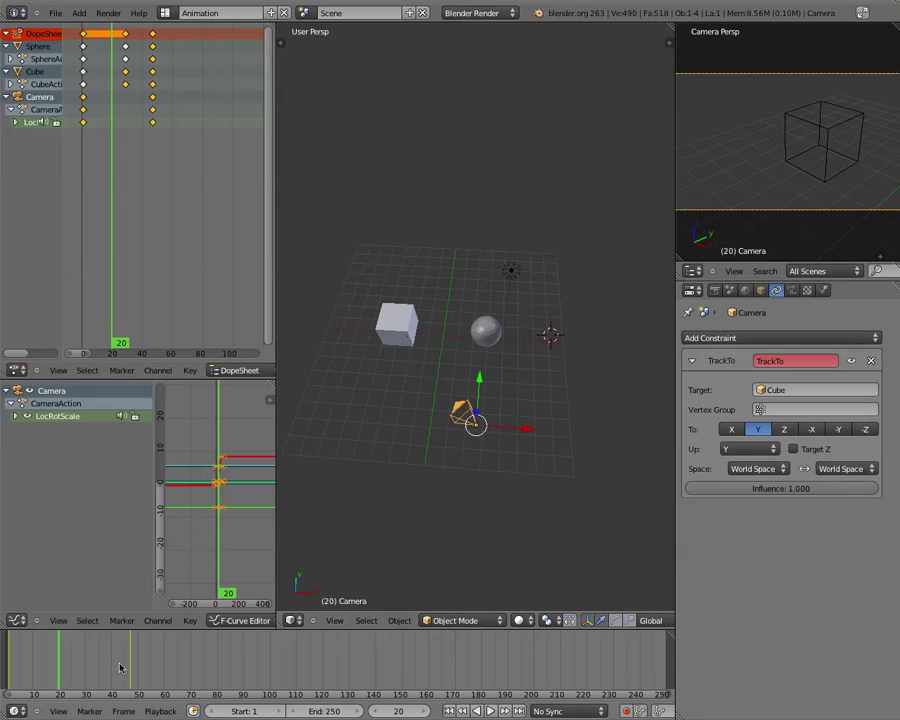
{"action": "left_click_drag", "start_coordinate": [47, 671], "coordinate": [84, 668]}
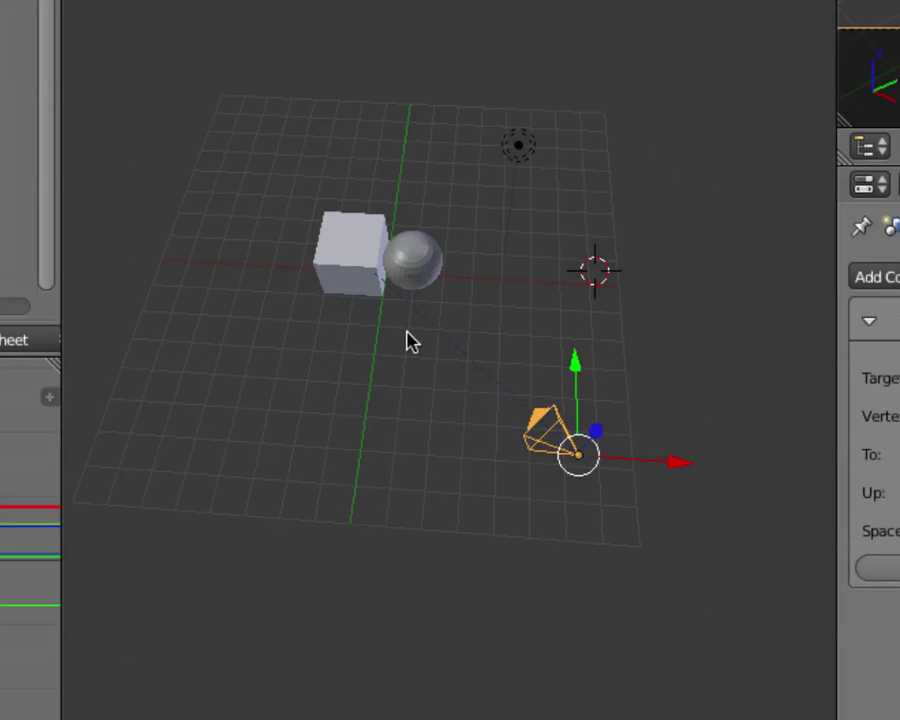
{"action": "key", "text": "alt+a"}
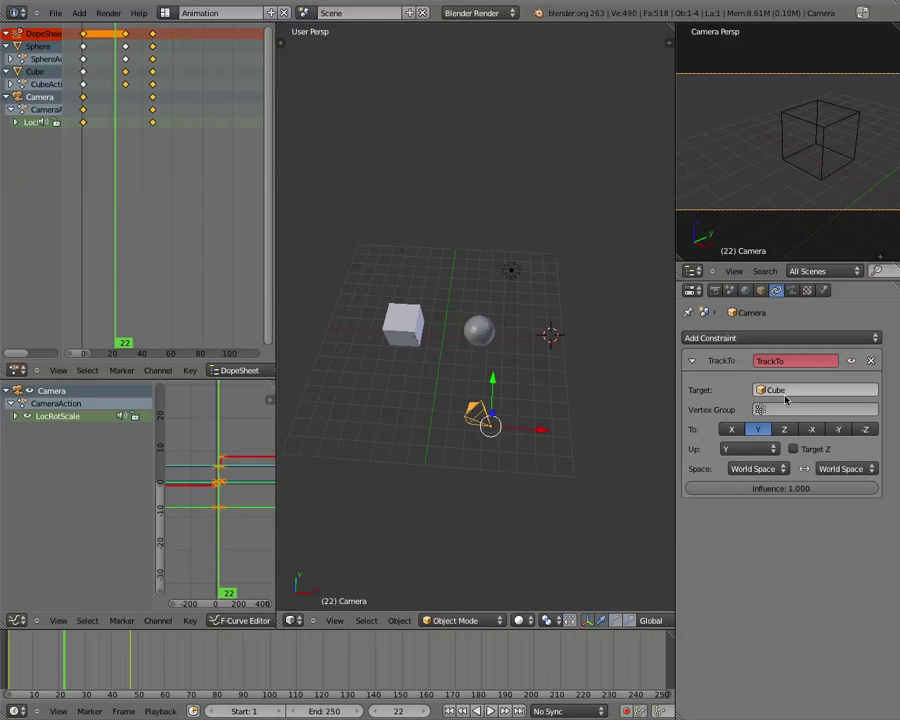
Step: Change the camera's Track To constraint target to the Sphere and set its tracking axis to -Z
{"action": "right_click", "coordinate": [795, 394]}
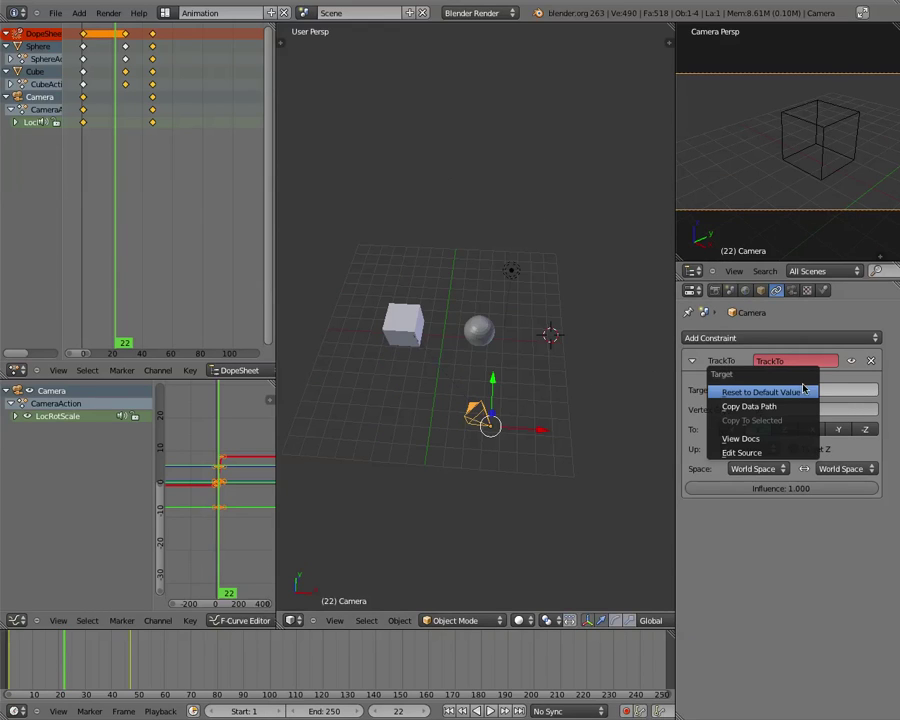
{"action": "left_click", "coordinate": [874, 388]}
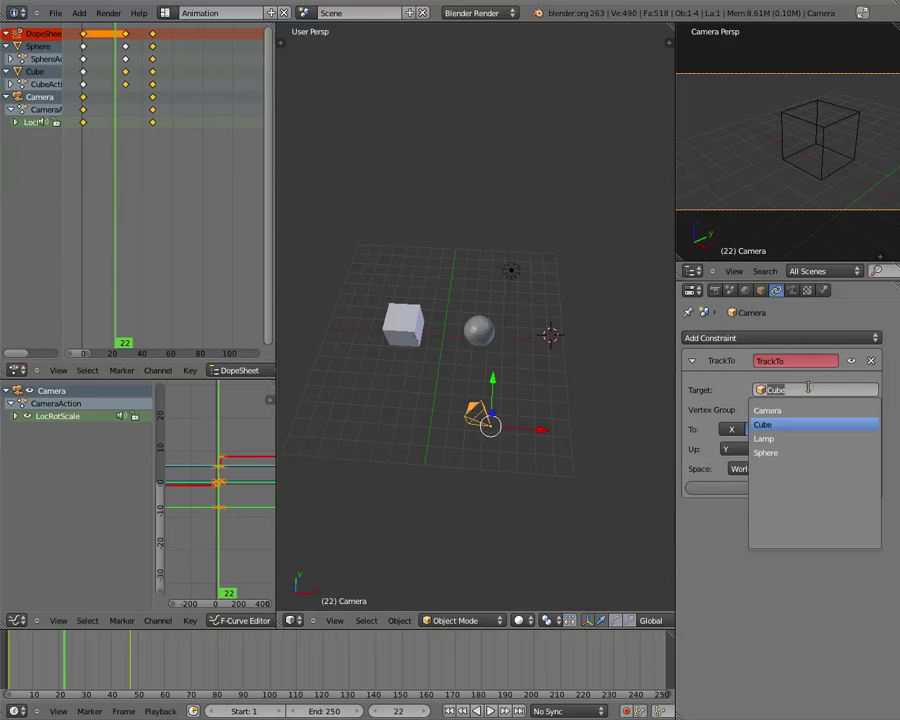
{"action": "left_click", "coordinate": [775, 452]}
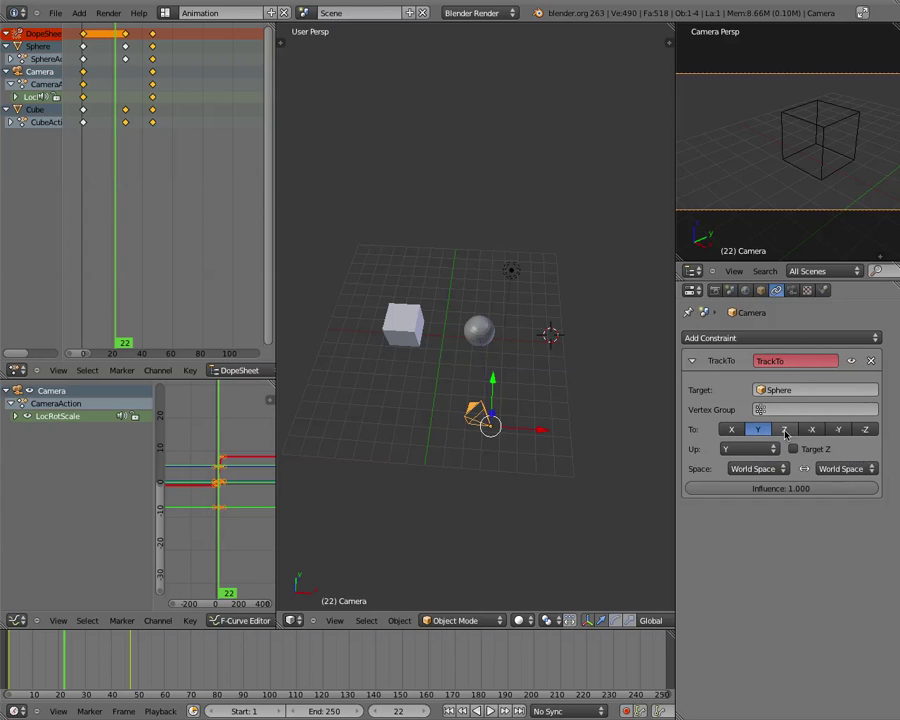
{"action": "left_click", "coordinate": [784, 429]}
{"action": "left_click", "coordinate": [865, 429]}
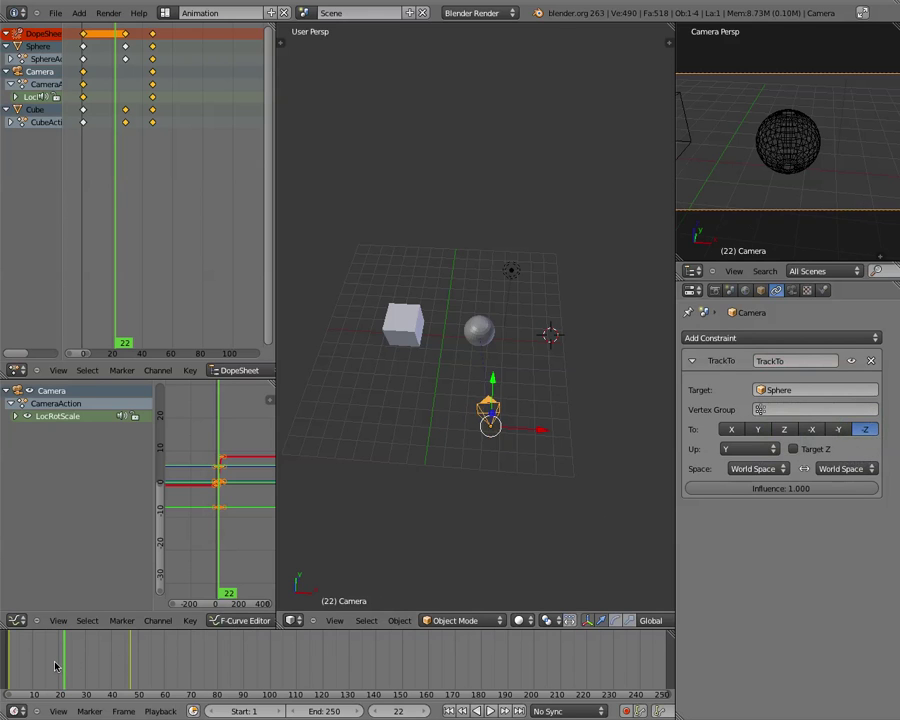
Step: Move the camera's last keyframe to frame 29, aligned with the objects' middle keyframes, and scrub the timeline to check the tracking
{"action": "left_click_drag", "start_coordinate": [61, 665], "coordinate": [83, 660]}
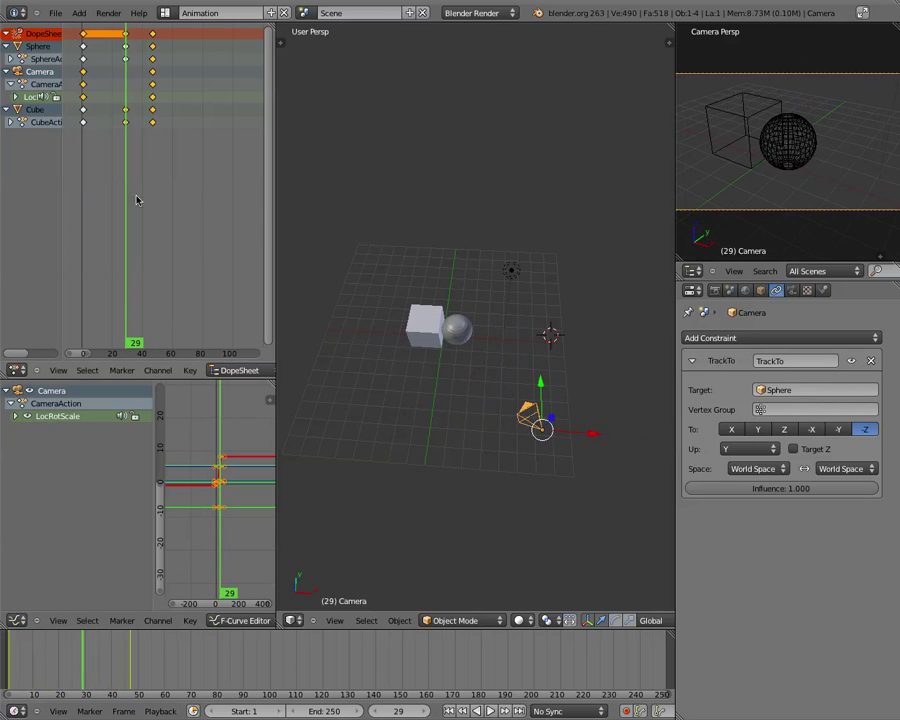
{"action": "left_click", "coordinate": [153, 72]}
{"action": "key", "text": "g"}
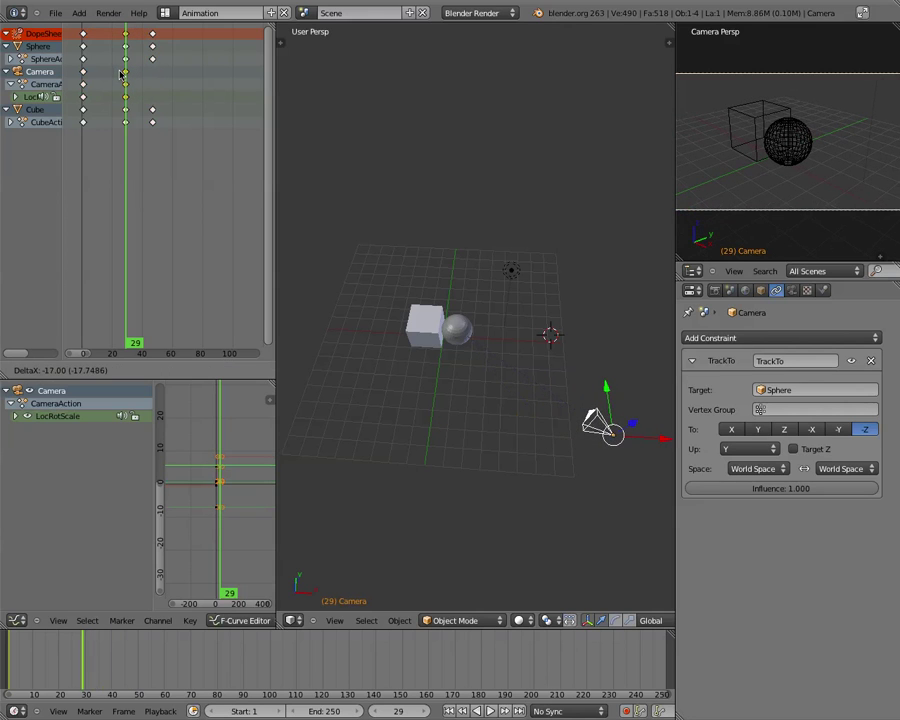
{"action": "left_click", "coordinate": [118, 73]}
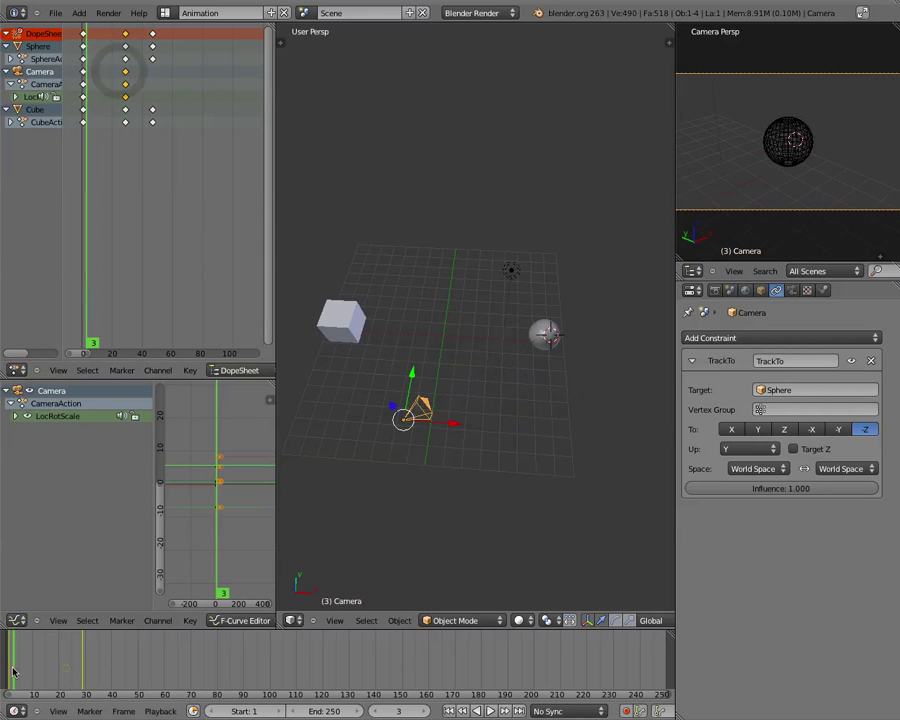
{"action": "left_click_drag", "start_coordinate": [70, 666], "coordinate": [88, 673]}
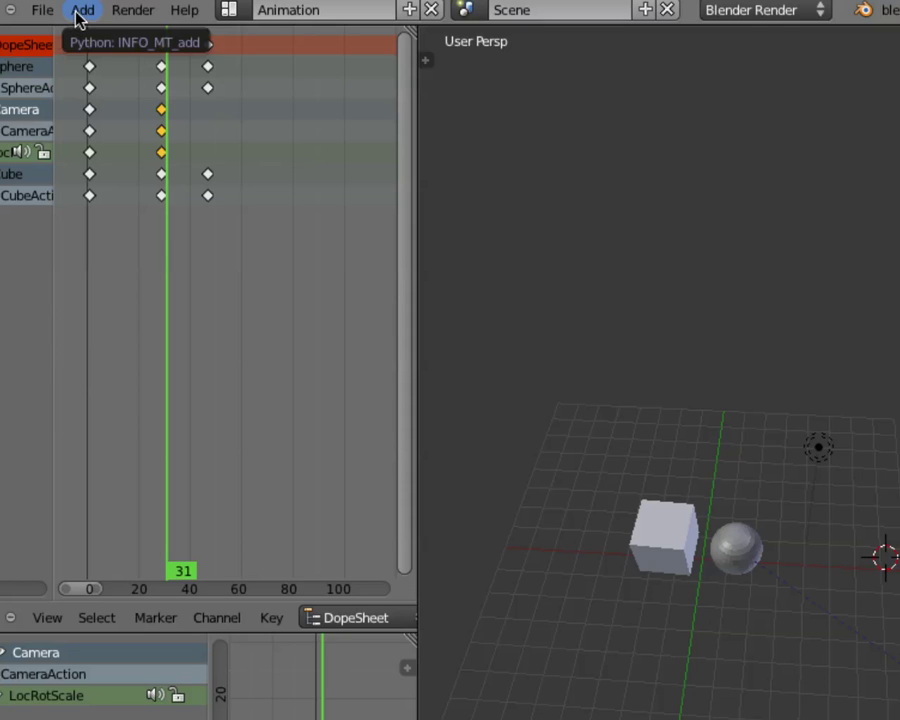
Step: Place the 3D cursor near the grid's origin between the cube and sphere, using the right and top orthographic views
{"action": "left_click", "coordinate": [80, 10]}
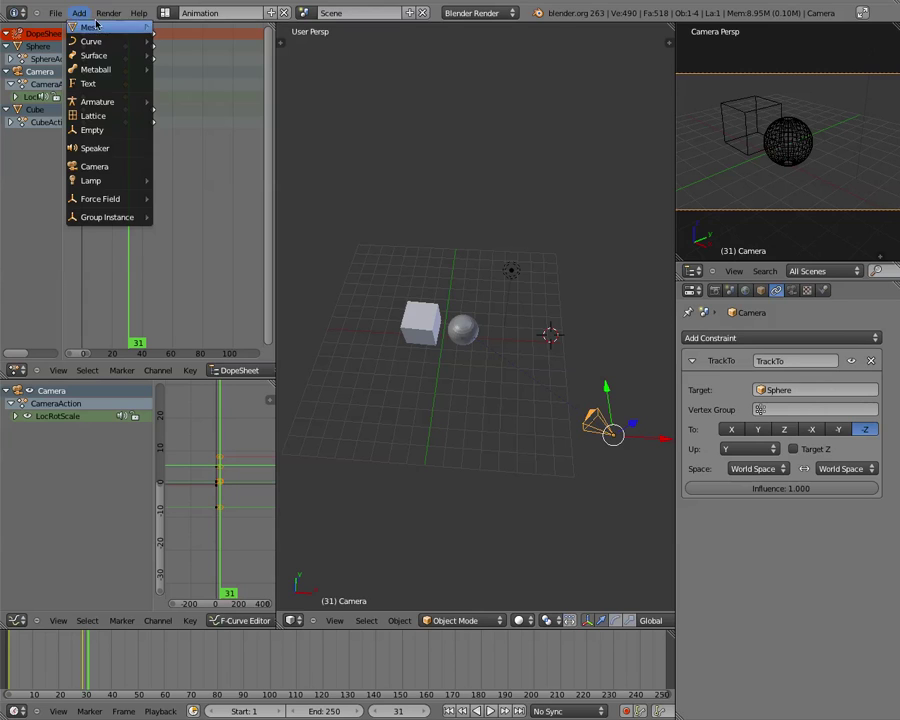
{"action": "middle_click_drag", "start_coordinate": [460, 388], "coordinate": [463, 354]}
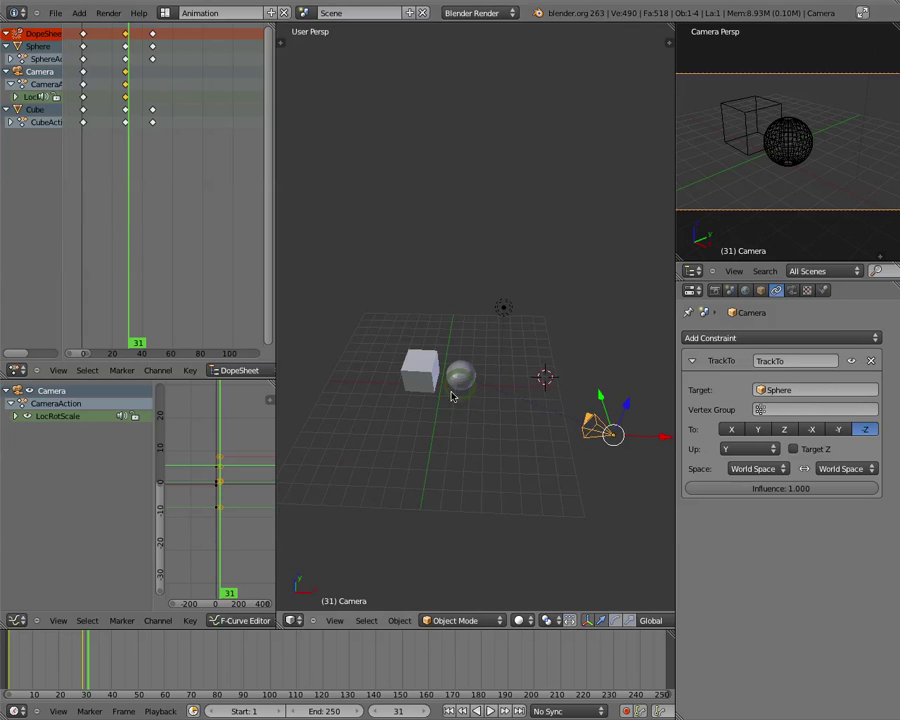
{"action": "left_click", "coordinate": [439, 387]}
{"action": "key", "text": "KP_7"}
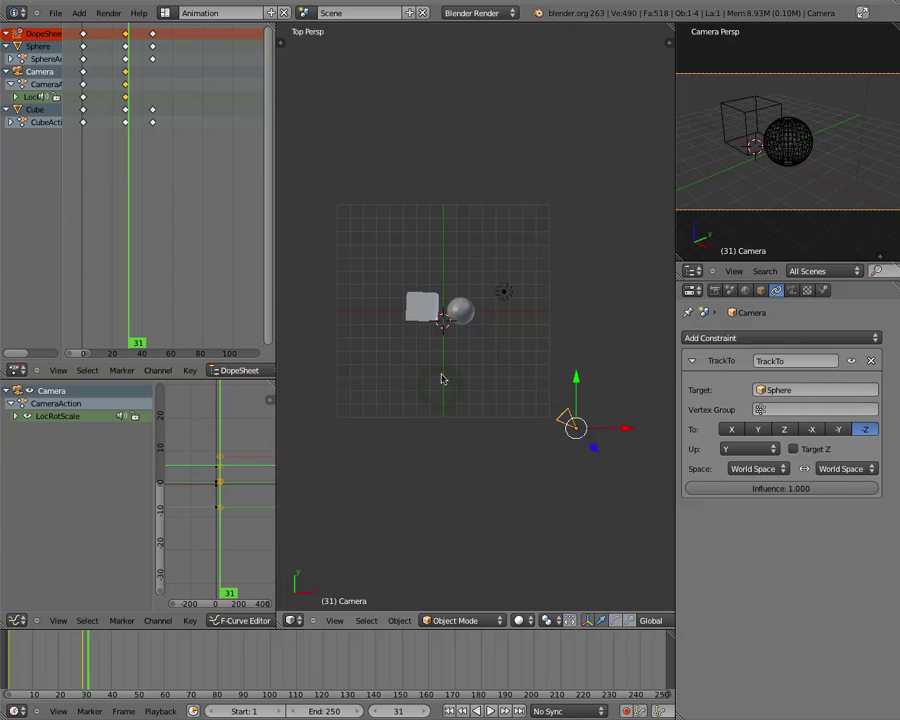
{"action": "middle_click_drag", "start_coordinate": [442, 376], "coordinate": [445, 313]}
{"action": "key", "text": "KP_3"}
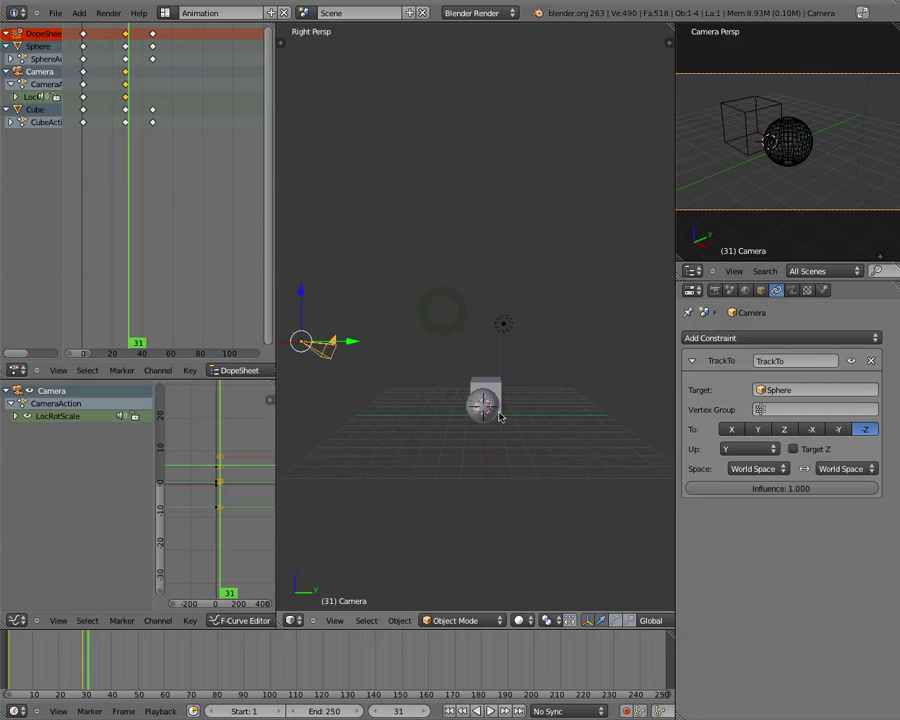
{"action": "key", "text": "KP_5"}
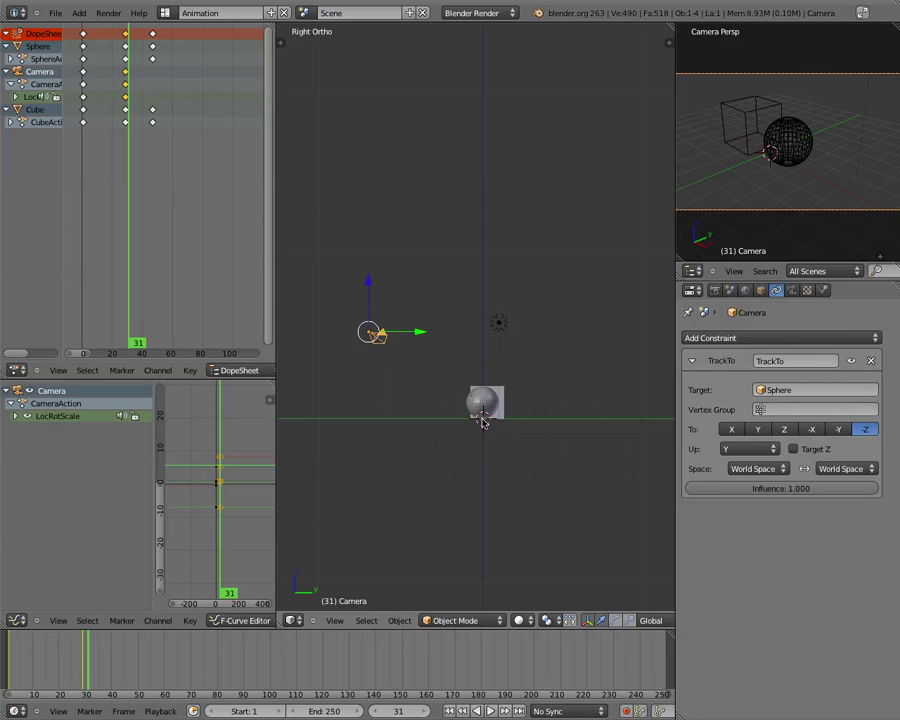
{"action": "key", "text": "KP_7"}
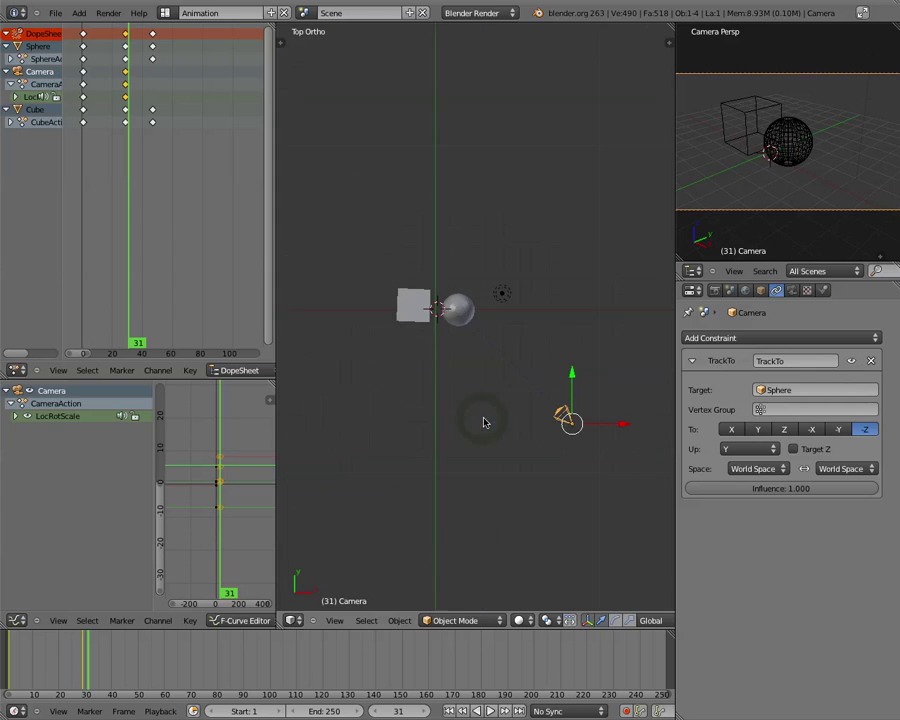
{"action": "left_click", "coordinate": [434, 312]}
{"action": "left_click", "coordinate": [434, 306]}
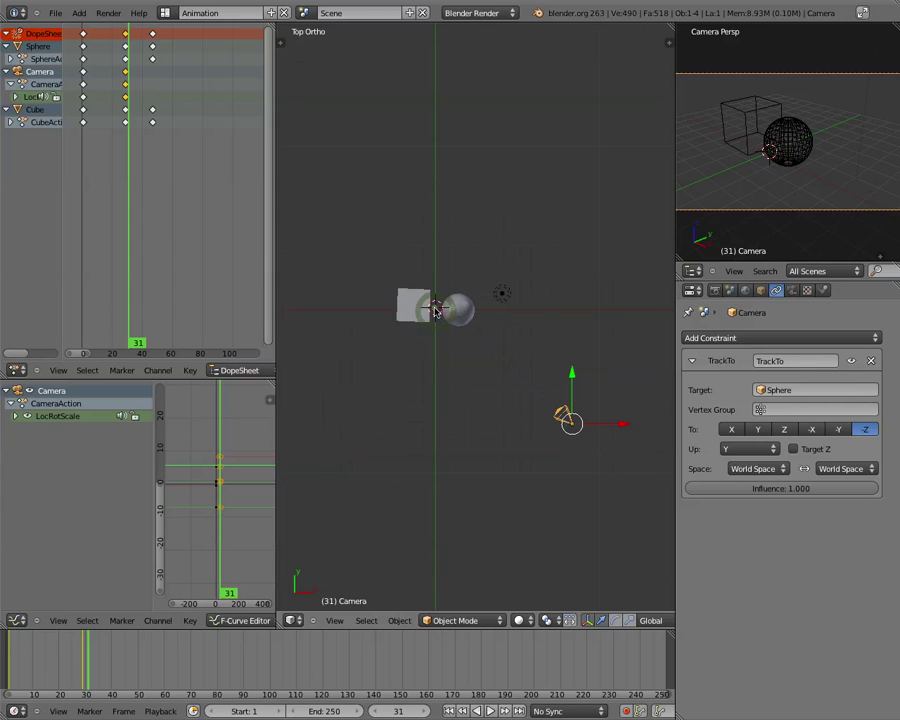
Step: Add an Empty at the 3D cursor and rename it CameraTarget
{"action": "left_click", "coordinate": [78, 15]}
{"action": "left_click", "coordinate": [96, 131]}
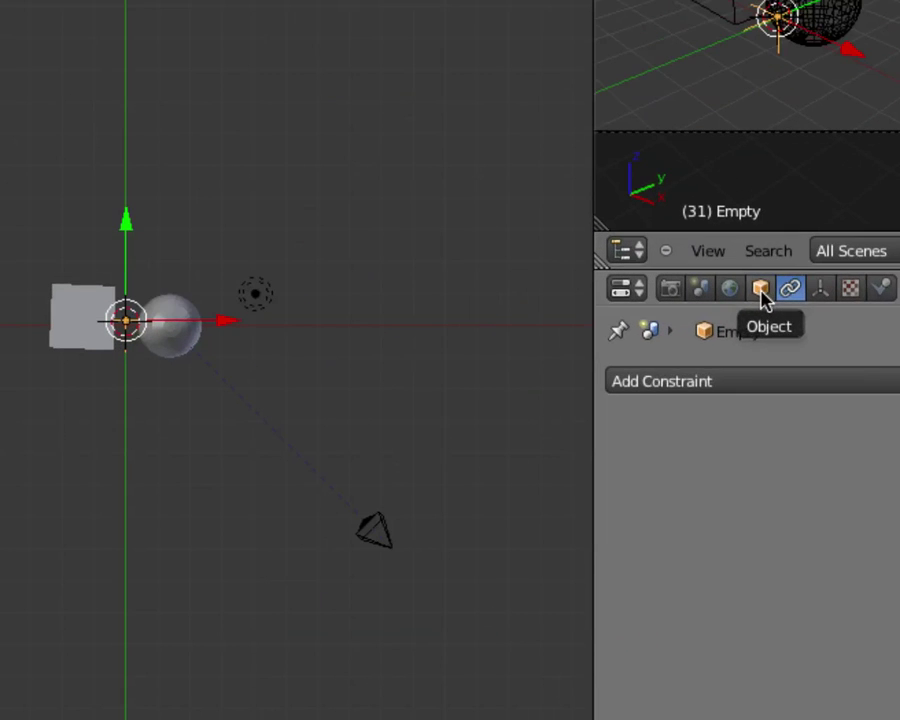
{"action": "left_click", "coordinate": [761, 291]}
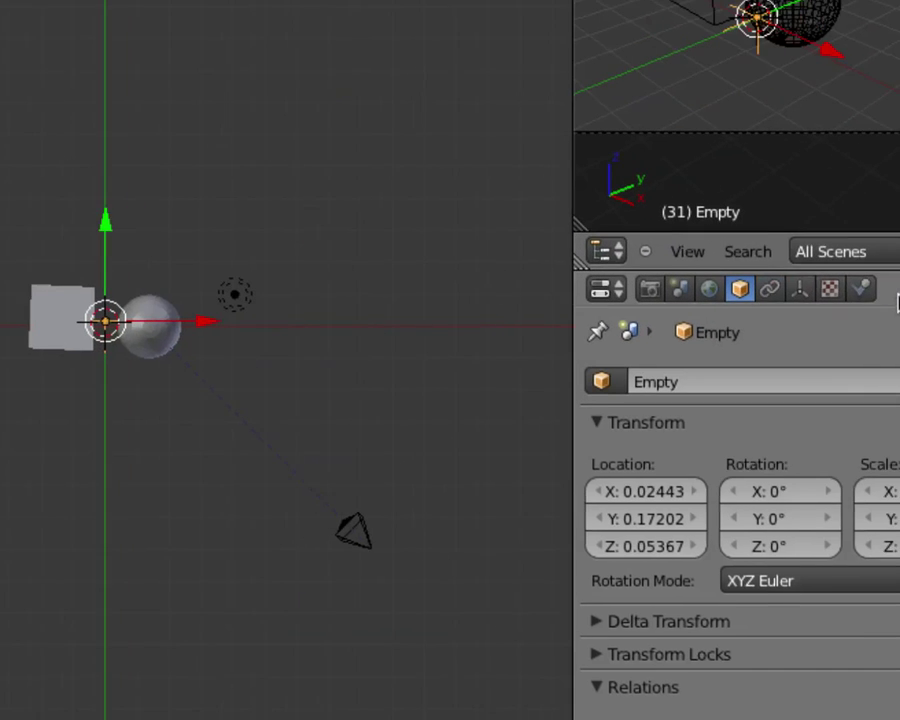
{"action": "left_click", "coordinate": [640, 381]}
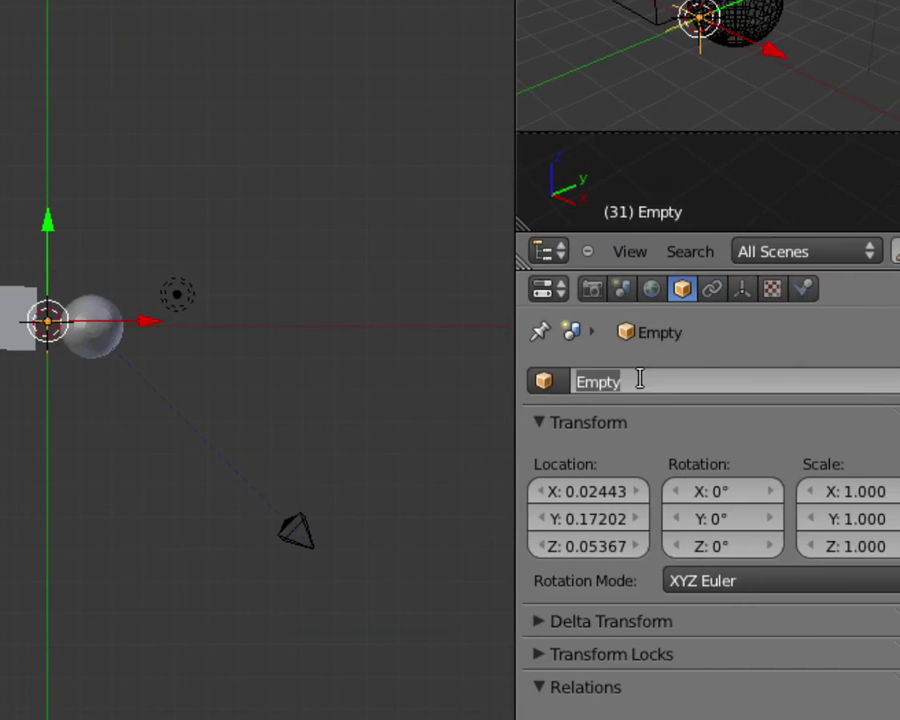
{"action": "type", "text": "Camer"}
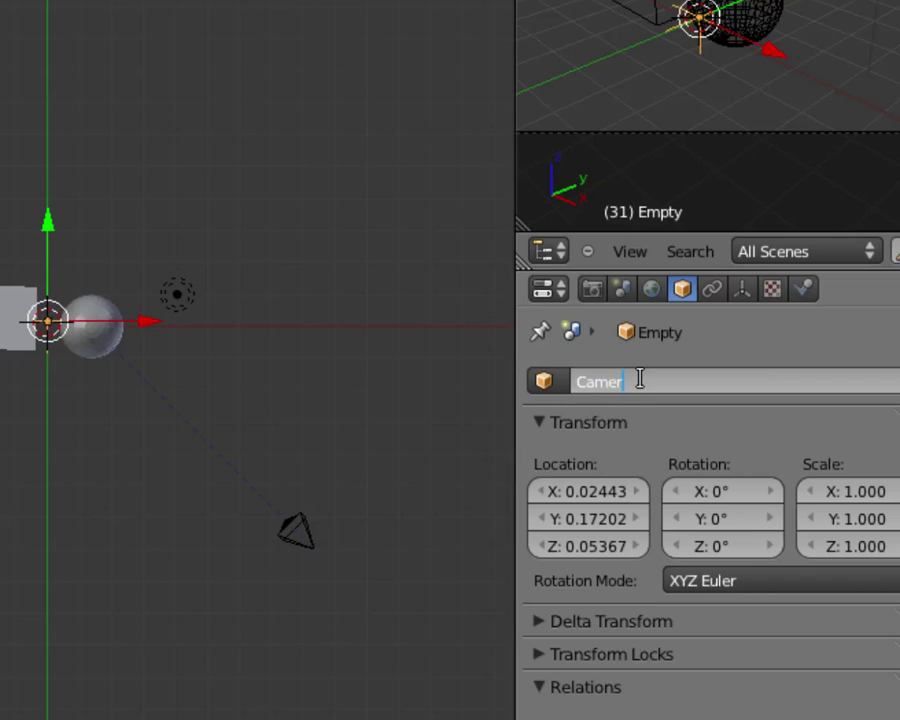
{"action": "type", "text": "aTarget"}
{"action": "key", "text": "Return"}
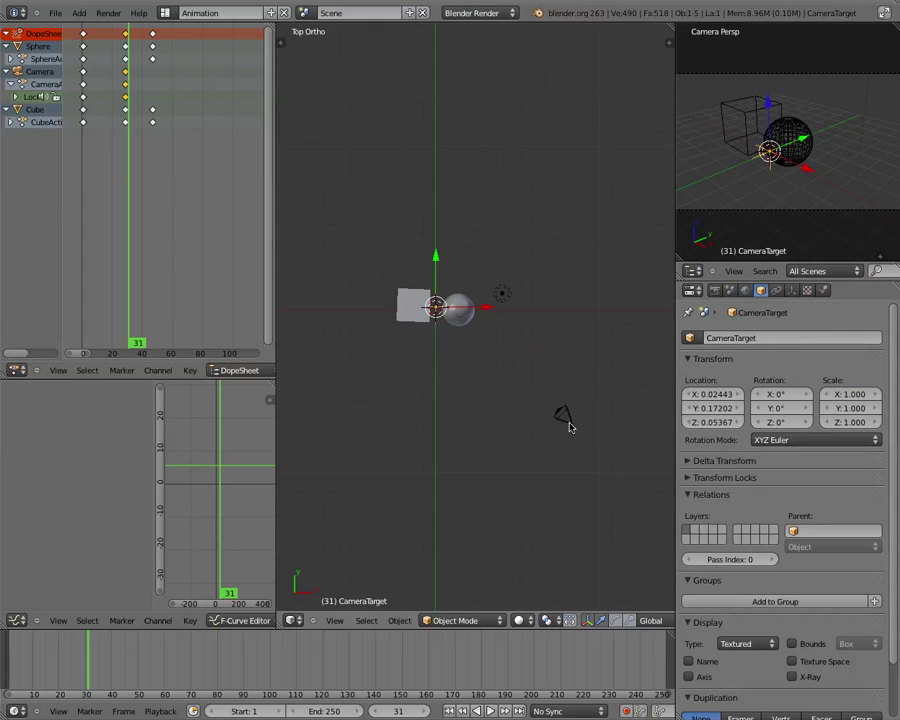
Step: Set the camera's Track To target to CameraTarget and scrub the timeline to check the camera view
{"action": "right_click", "coordinate": [566, 420]}
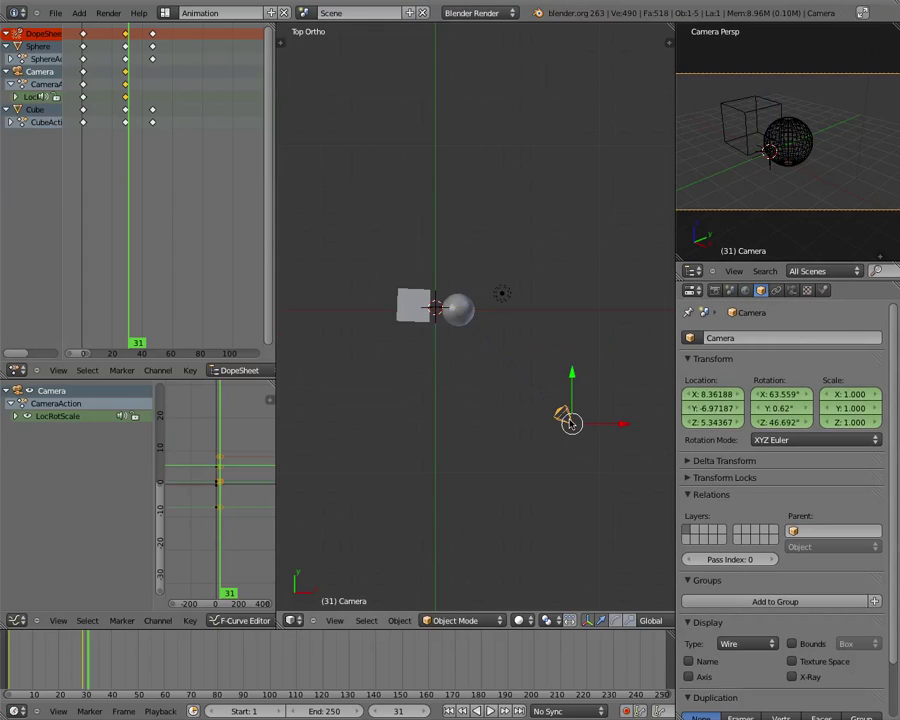
{"action": "left_click", "coordinate": [775, 291]}
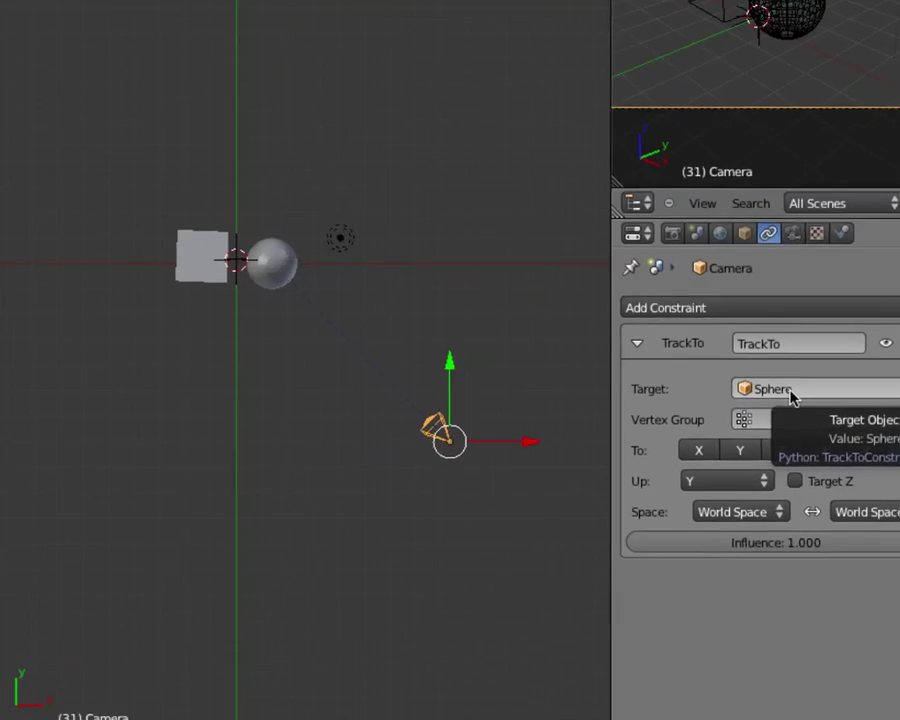
{"action": "left_click", "coordinate": [788, 390]}
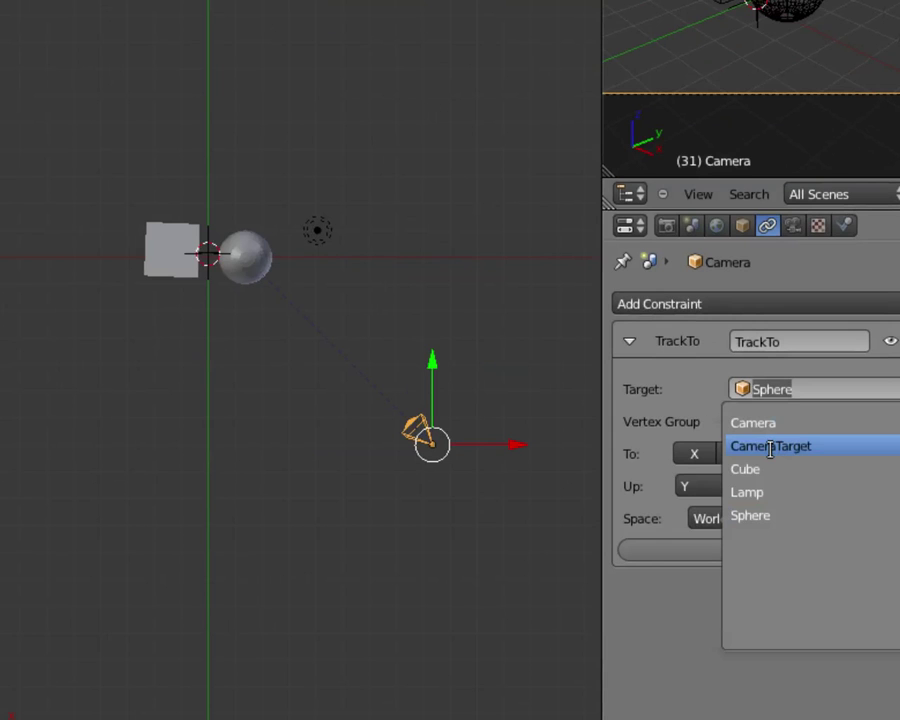
{"action": "left_click", "coordinate": [770, 446]}
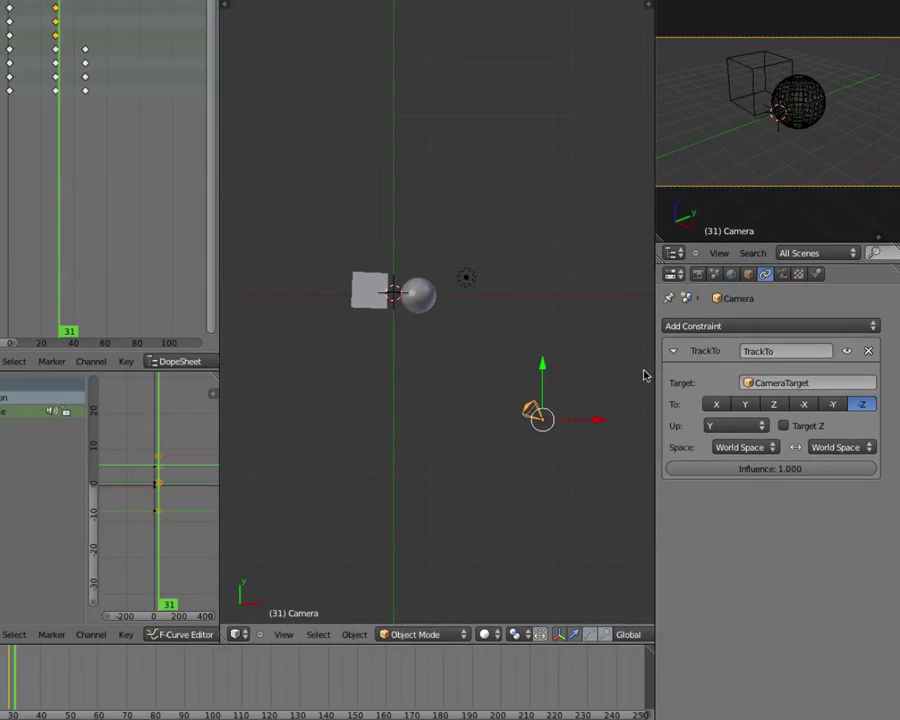
{"action": "left_click", "coordinate": [33, 678]}
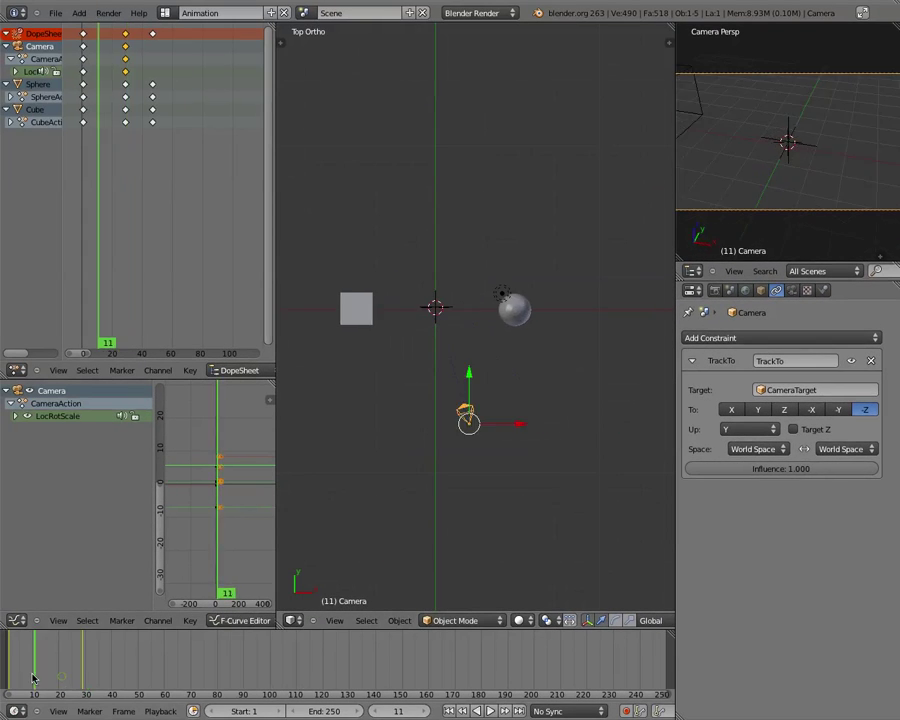
{"action": "mouse_move", "coordinate": [33, 678]}
{"action": "left_mouse_down"}
{"action": "mouse_move", "coordinate": [14, 670]}
{"action": "mouse_move", "coordinate": [114, 672]}
{"action": "mouse_move", "coordinate": [13, 670]}
{"action": "mouse_move", "coordinate": [124, 672]}
{"action": "mouse_move", "coordinate": [31, 661]}
{"action": "left_mouse_up"}
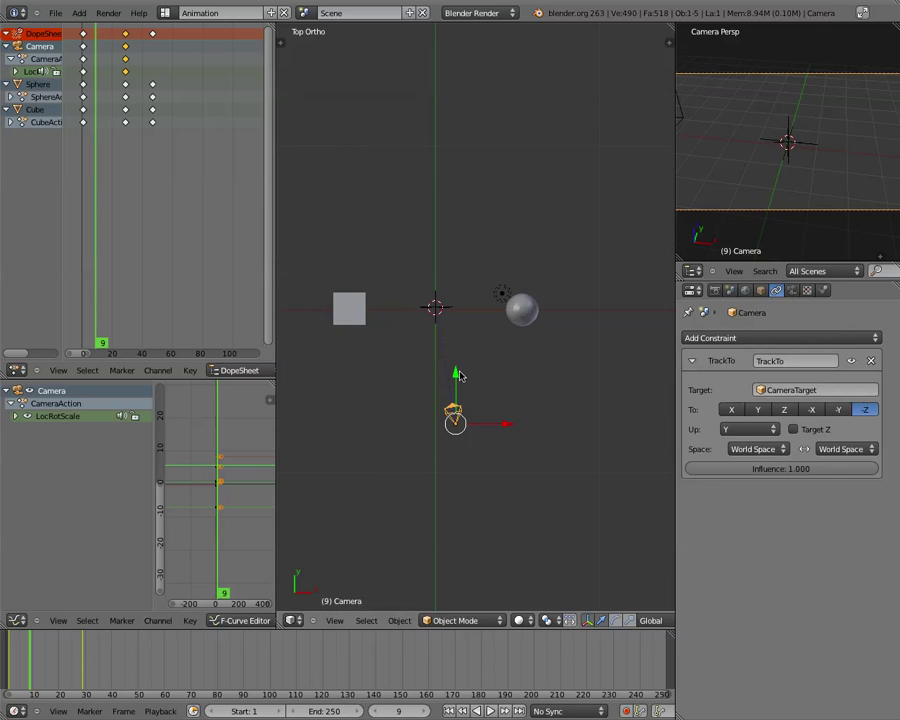
Step: At frame 1, move the camera back along Y away from the objects, insert a LocRotScale keyframe, and scrub to check the motion
{"action": "left_click", "coordinate": [8, 662]}
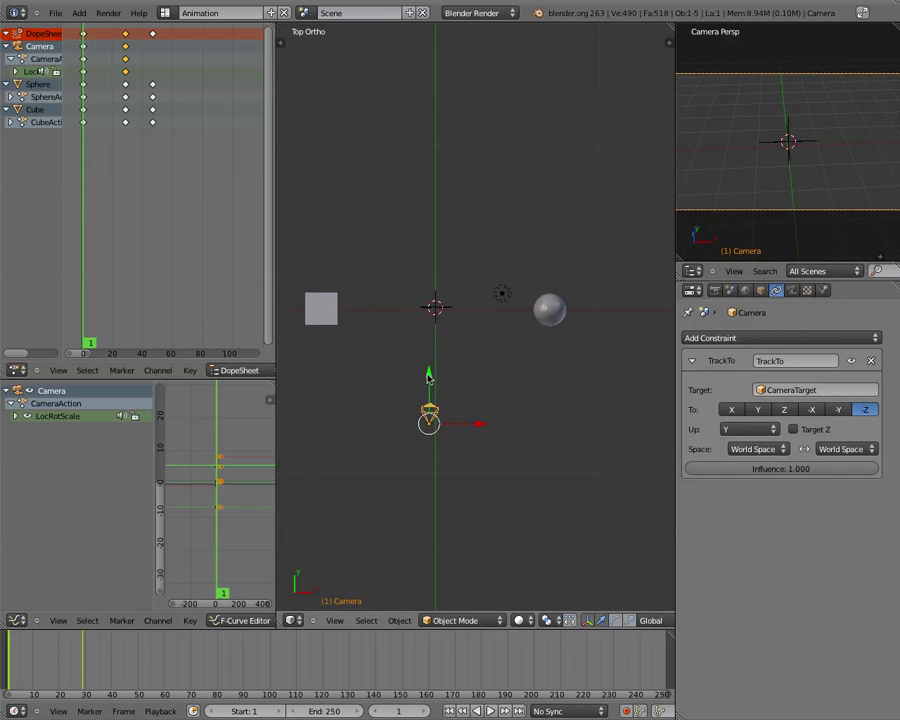
{"action": "left_click_drag", "start_coordinate": [428, 374], "coordinate": [436, 566]}
{"action": "key", "text": "i"}
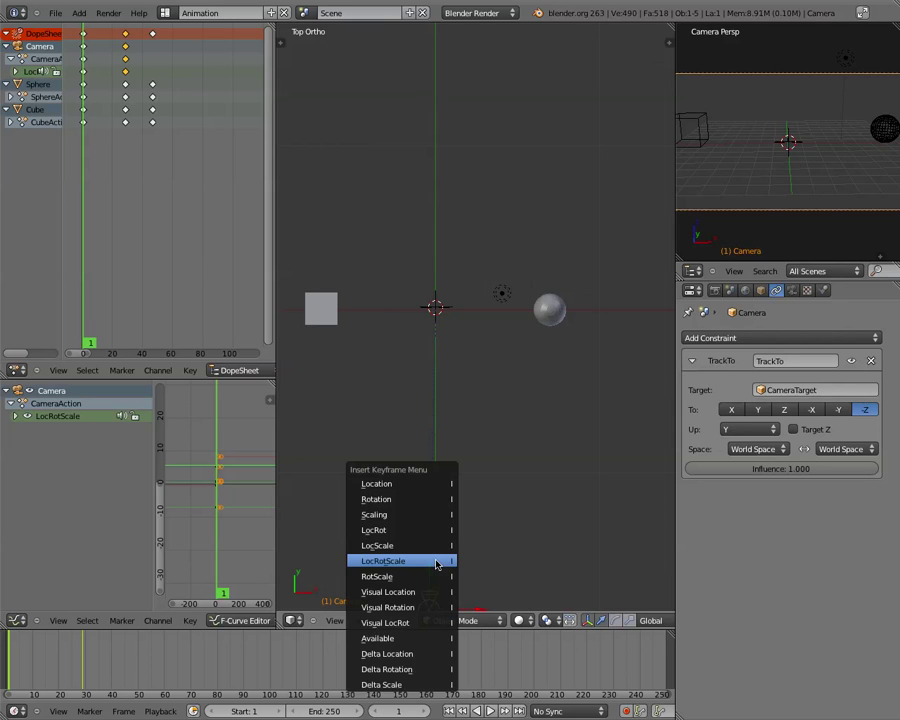
{"action": "left_click", "coordinate": [436, 561]}
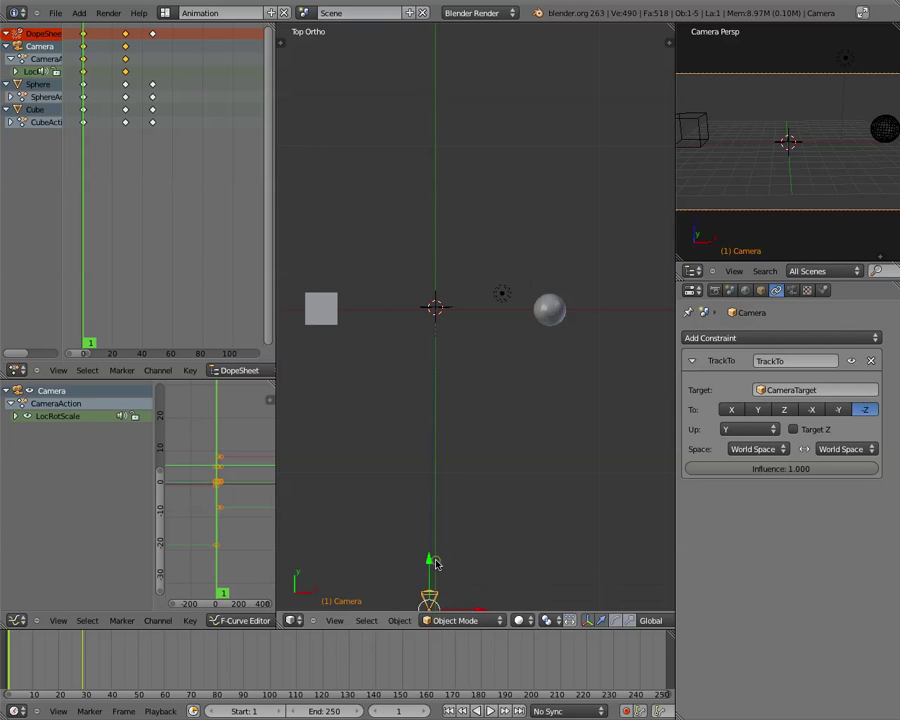
{"action": "left_click", "coordinate": [30, 678]}
{"action": "mouse_move", "coordinate": [30, 678]}
{"action": "left_mouse_down"}
{"action": "mouse_move", "coordinate": [118, 678]}
{"action": "mouse_move", "coordinate": [16, 678]}
{"action": "mouse_move", "coordinate": [148, 665]}
{"action": "mouse_move", "coordinate": [8, 668]}
{"action": "mouse_move", "coordinate": [114, 654]}
{"action": "mouse_move", "coordinate": [52, 648]}
{"action": "mouse_move", "coordinate": [10, 660]}
{"action": "mouse_move", "coordinate": [31, 660]}
{"action": "left_mouse_up"}
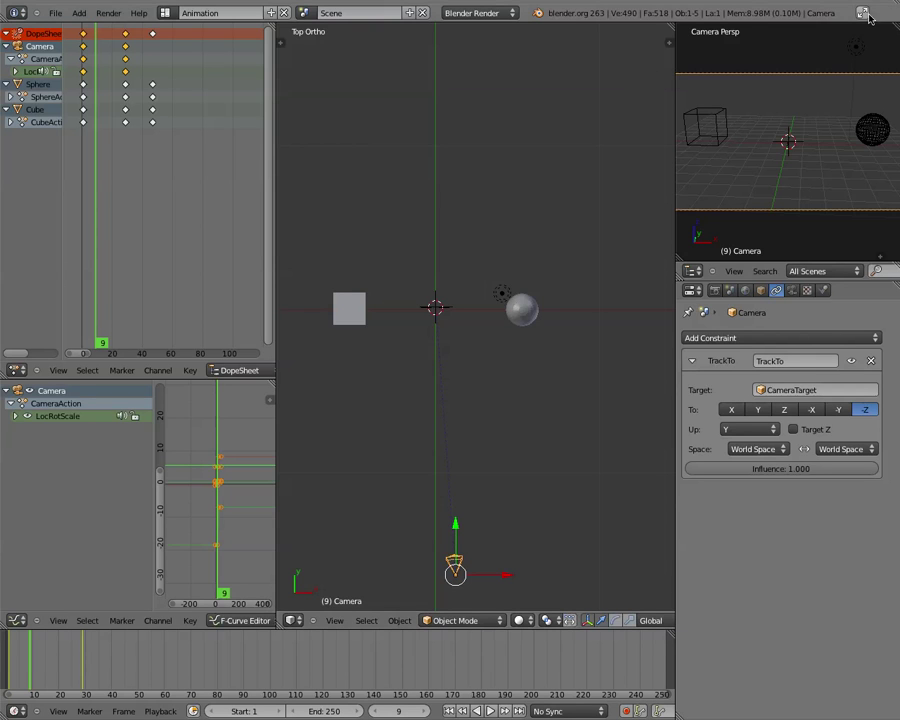
{"action": "left_click", "coordinate": [687, 8]}
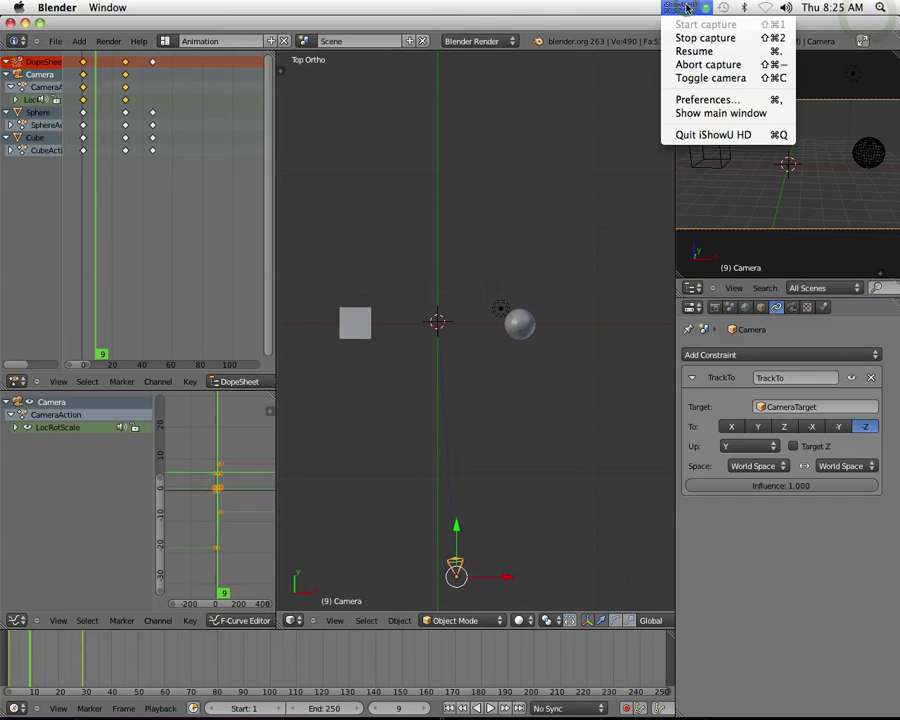
{"action": "left_click", "coordinate": [687, 8]}
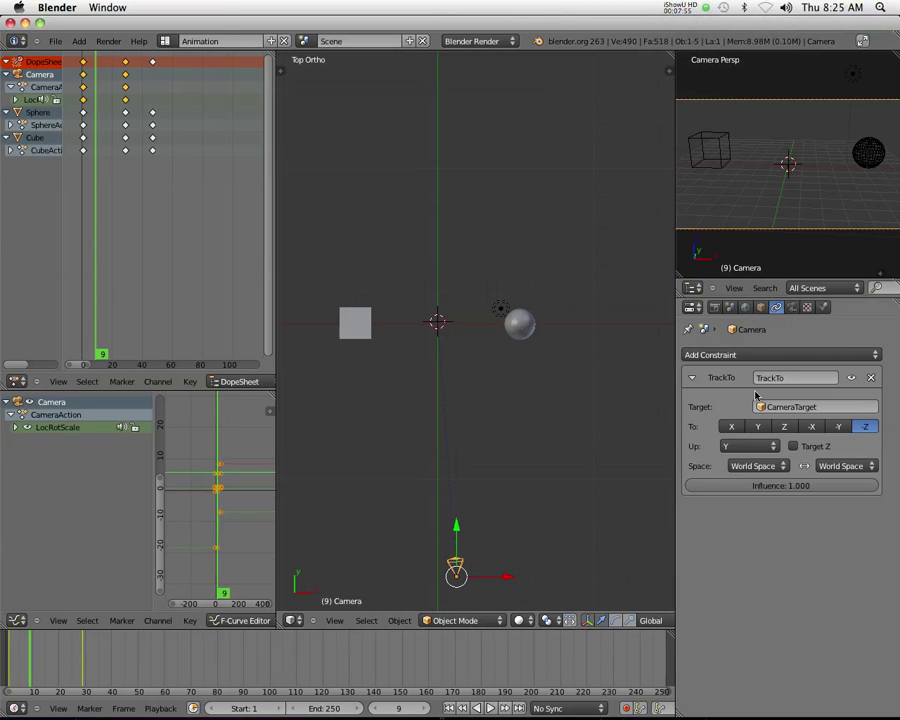